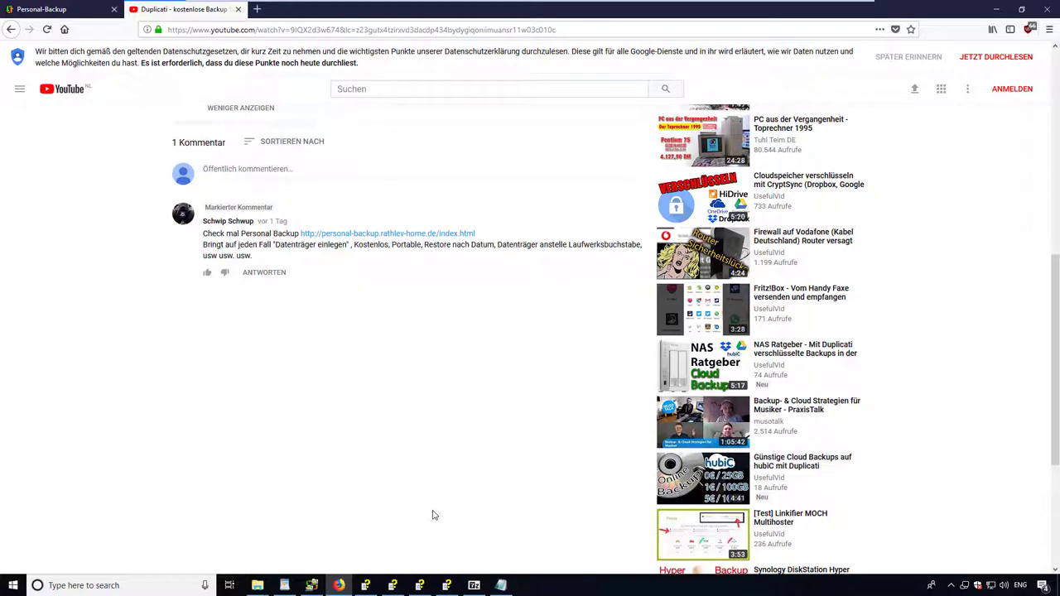
Switch to Personal Backup, view the restore settings of the daily3 backup task, and close the restore dialog.
{"action": "left_click", "coordinate": [317, 586]}
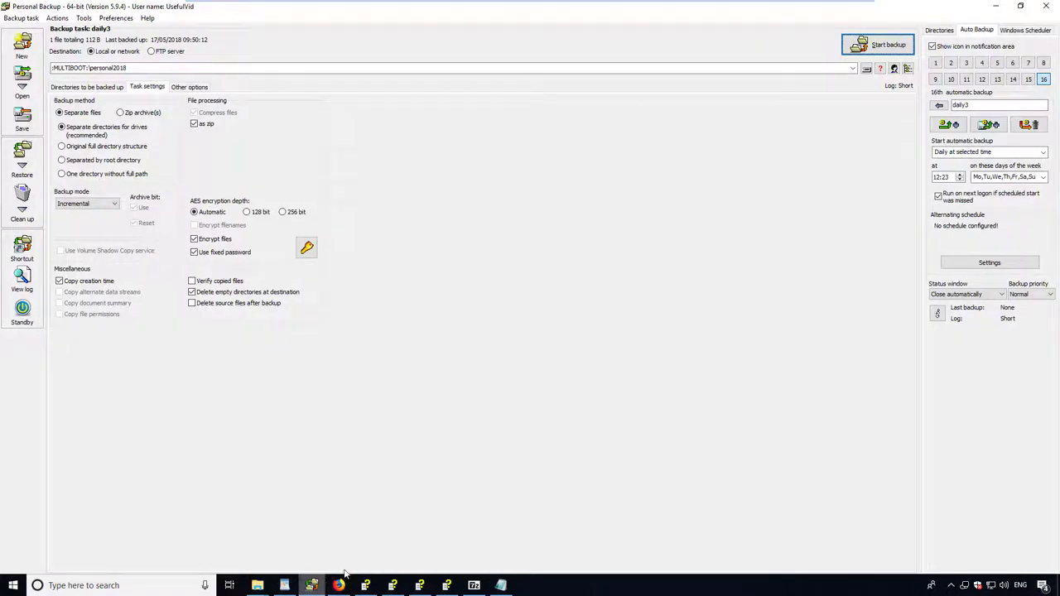
{"action": "left_click", "coordinate": [25, 152]}
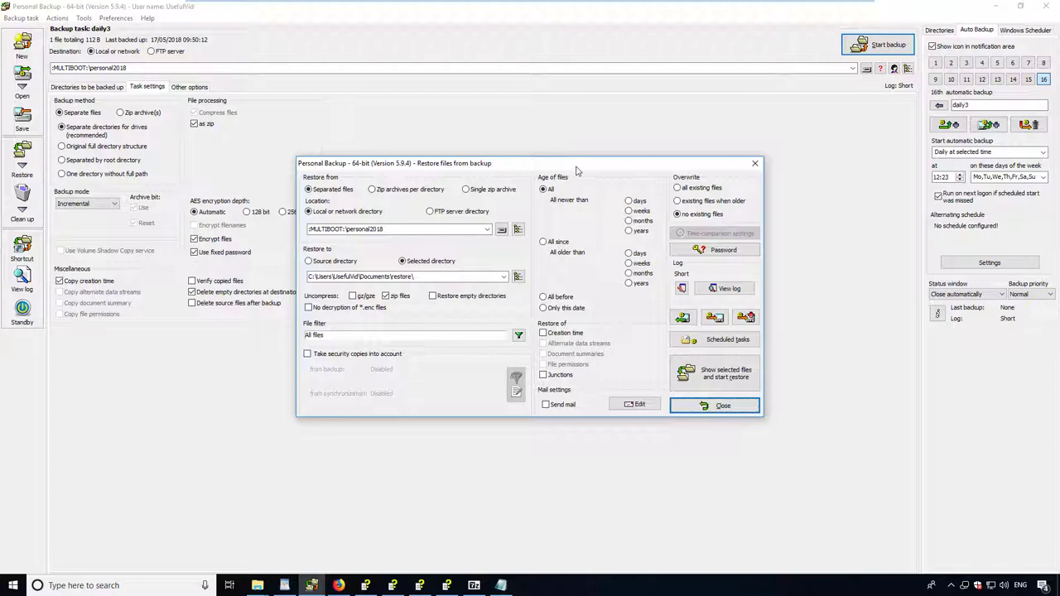
{"action": "left_click_drag", "start_coordinate": [577, 166], "coordinate": [460, 115]}
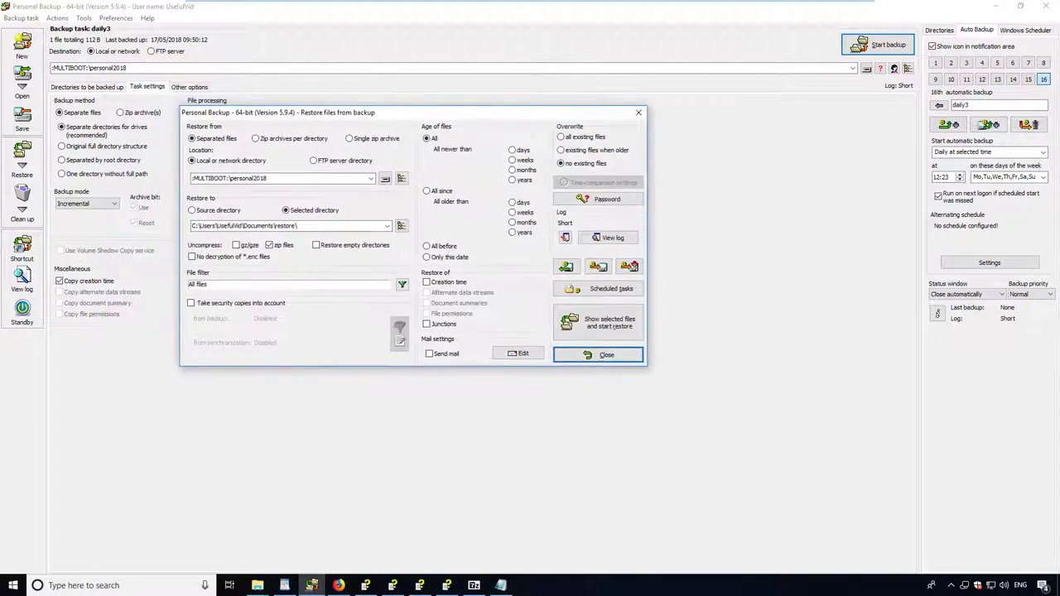
{"action": "left_click", "coordinate": [606, 356]}
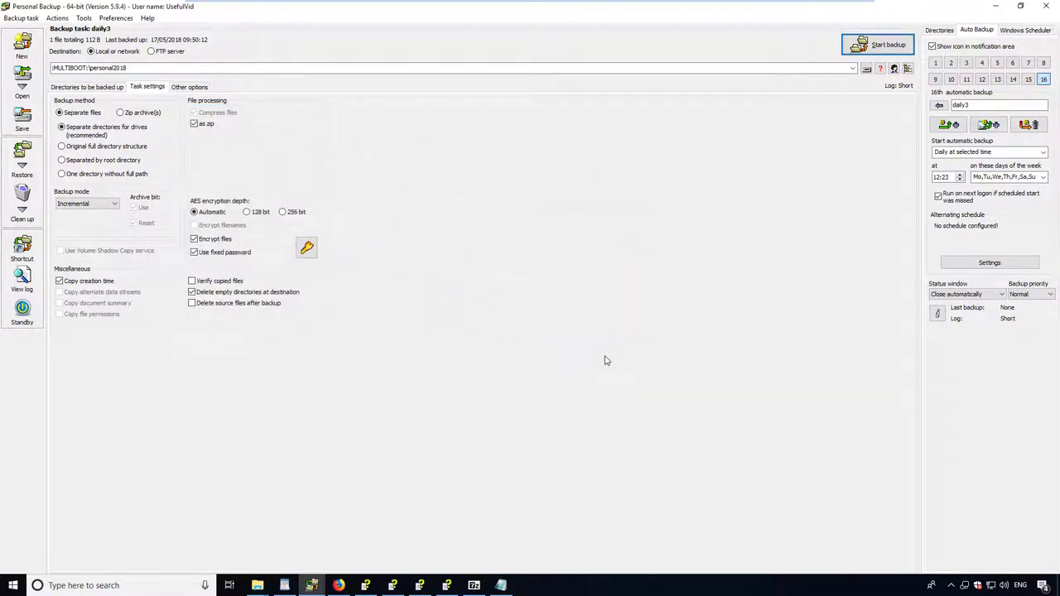
Read the Backup Modes section in the Personal Backup help on the task settings, and close that help window.
{"action": "left_click", "coordinate": [446, 585]}
{"action": "scroll", "coordinate": [446, 378], "scroll_direction": "down", "scroll_amount": 15}
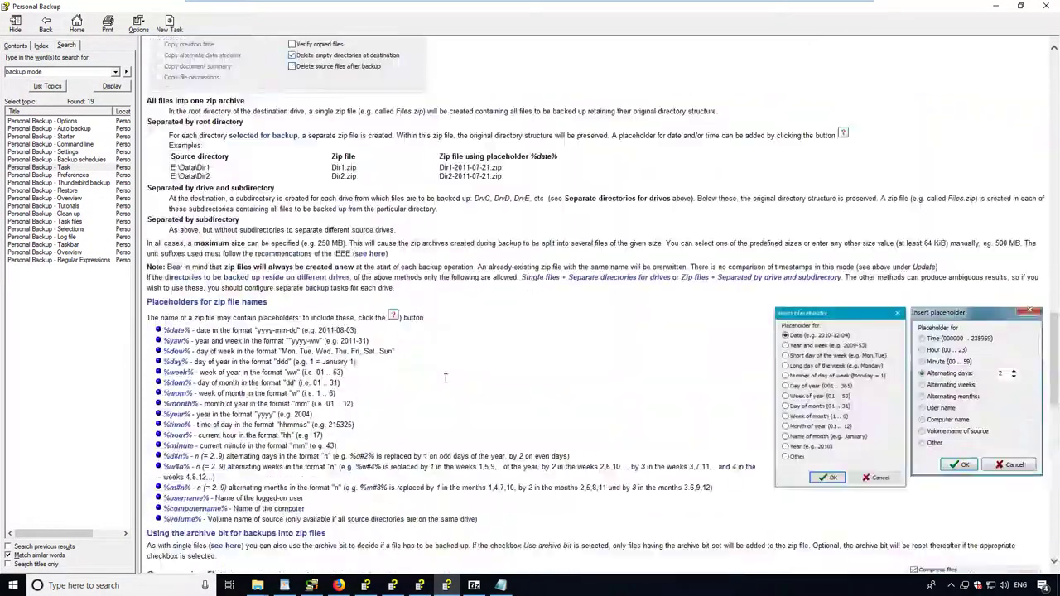
{"action": "scroll", "coordinate": [446, 381], "scroll_direction": "up", "scroll_amount": 10}
{"action": "scroll", "coordinate": [445, 382], "scroll_direction": "up", "scroll_amount": 8}
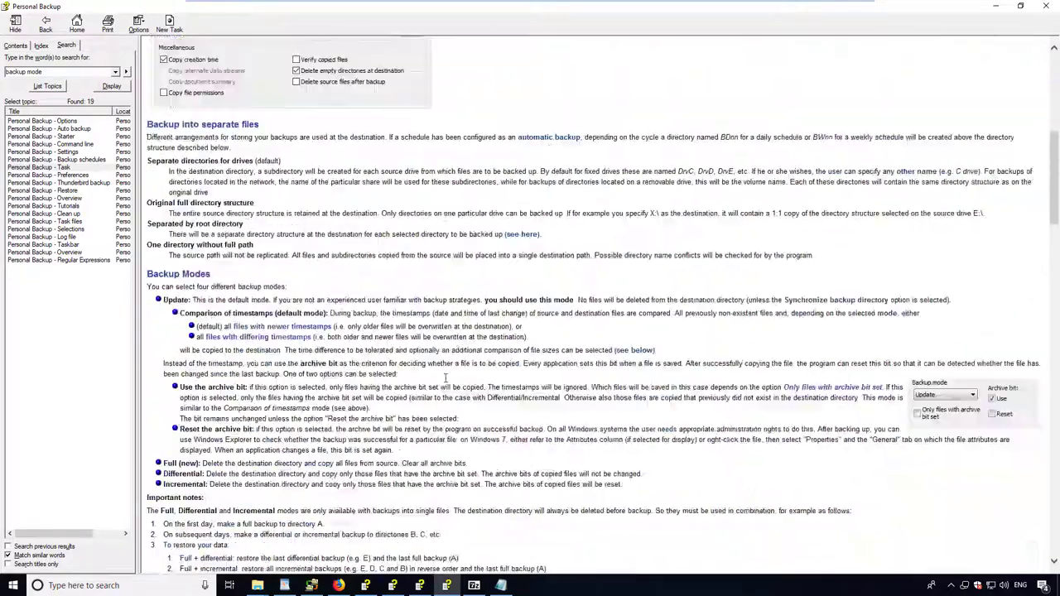
{"action": "left_click", "coordinate": [1046, 6]}
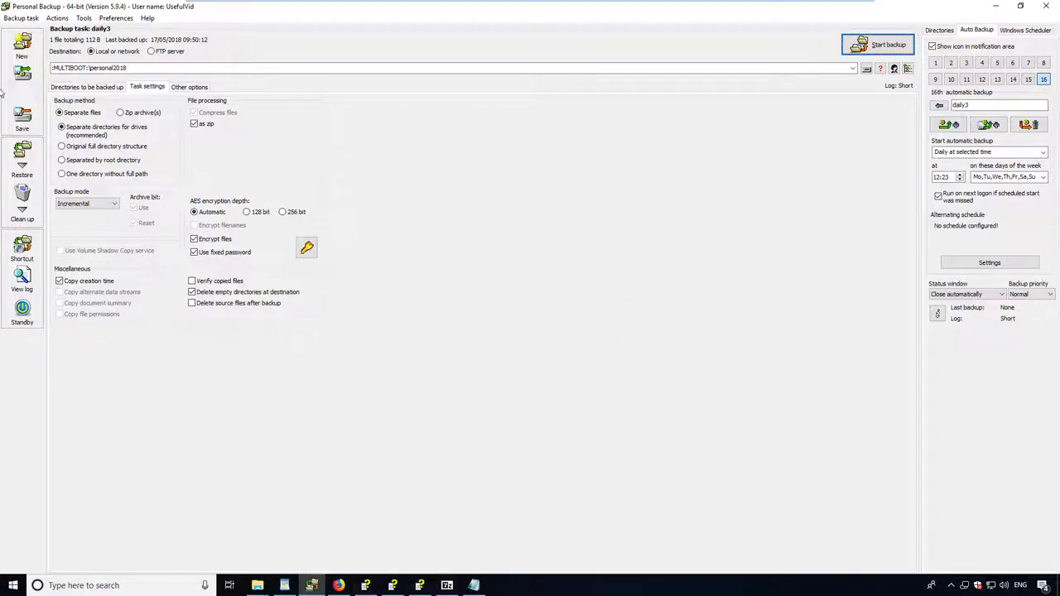
Review the :MULTIBOOT:\personal2018 destination against the two MULTIBOOT drives in File Explorer, and view the contents of drive E:.
{"action": "left_click", "coordinate": [137, 65]}
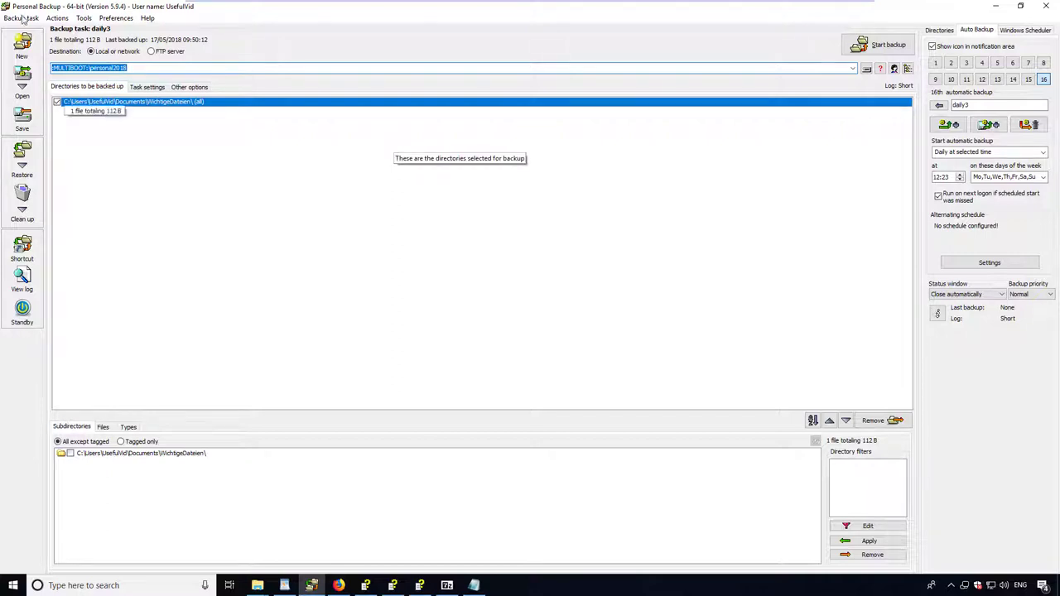
{"action": "left_click", "coordinate": [83, 139]}
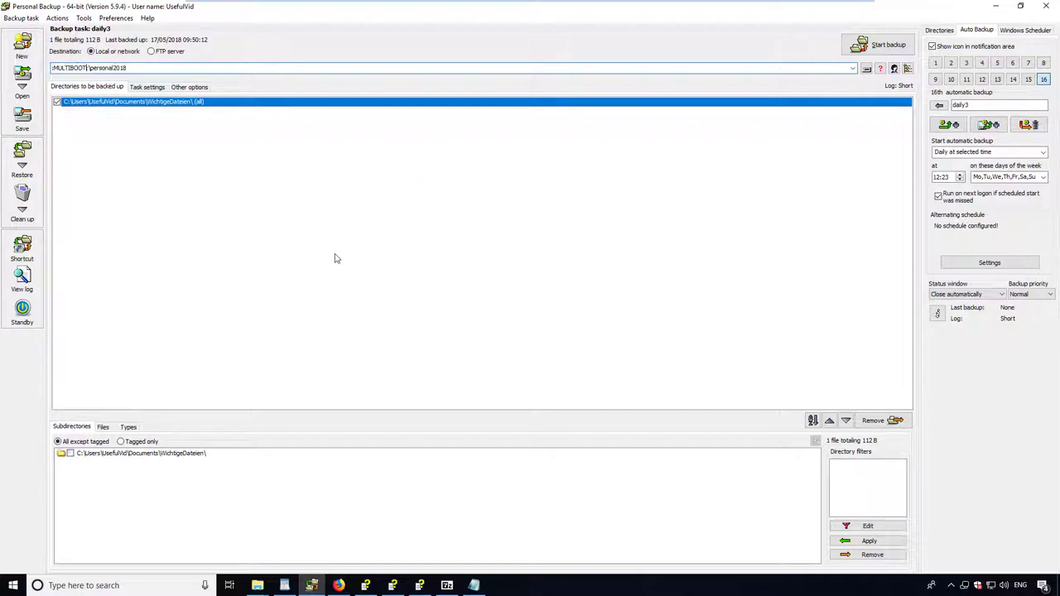
{"action": "key", "text": "super+e"}
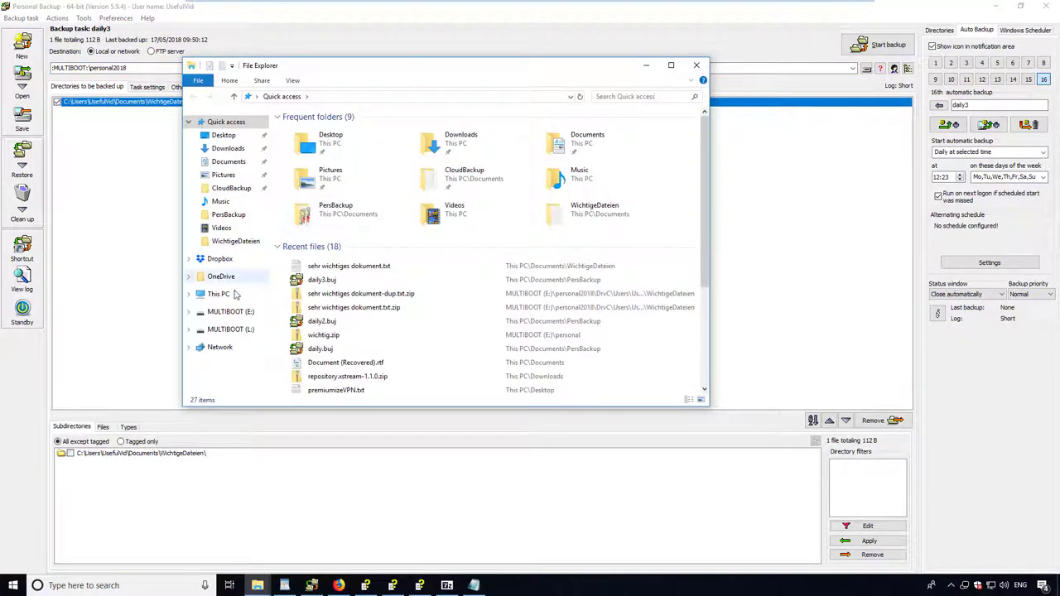
{"action": "left_click", "coordinate": [219, 294]}
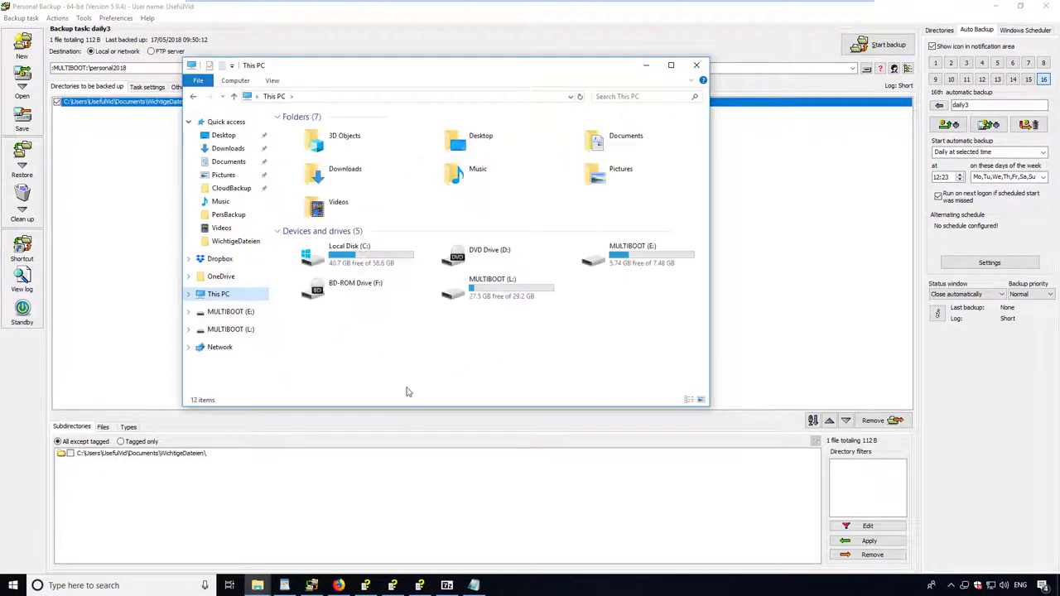
{"action": "left_click", "coordinate": [647, 270]}
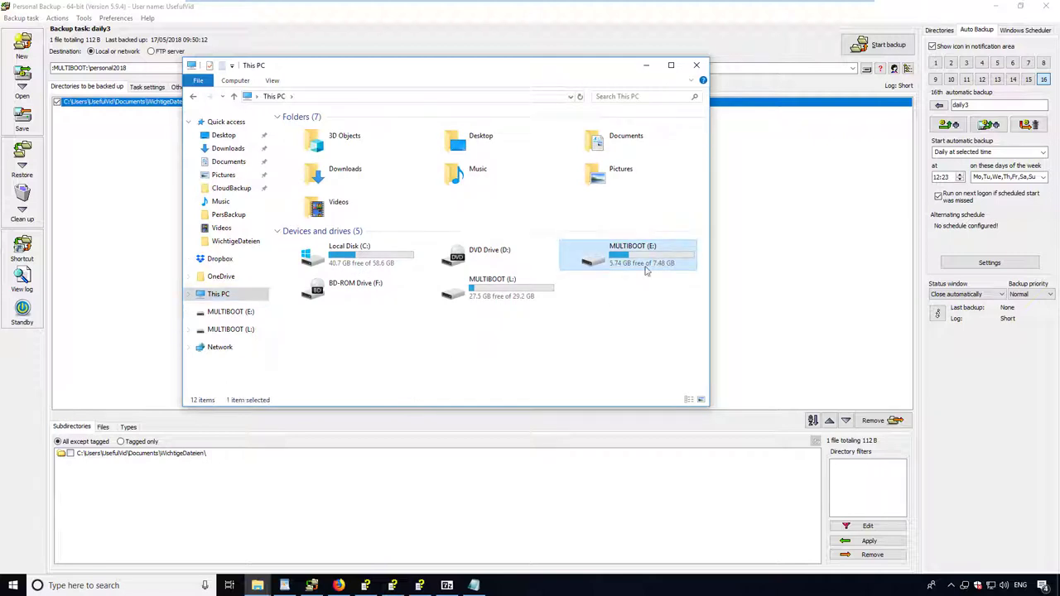
{"action": "left_click", "coordinate": [539, 303]}
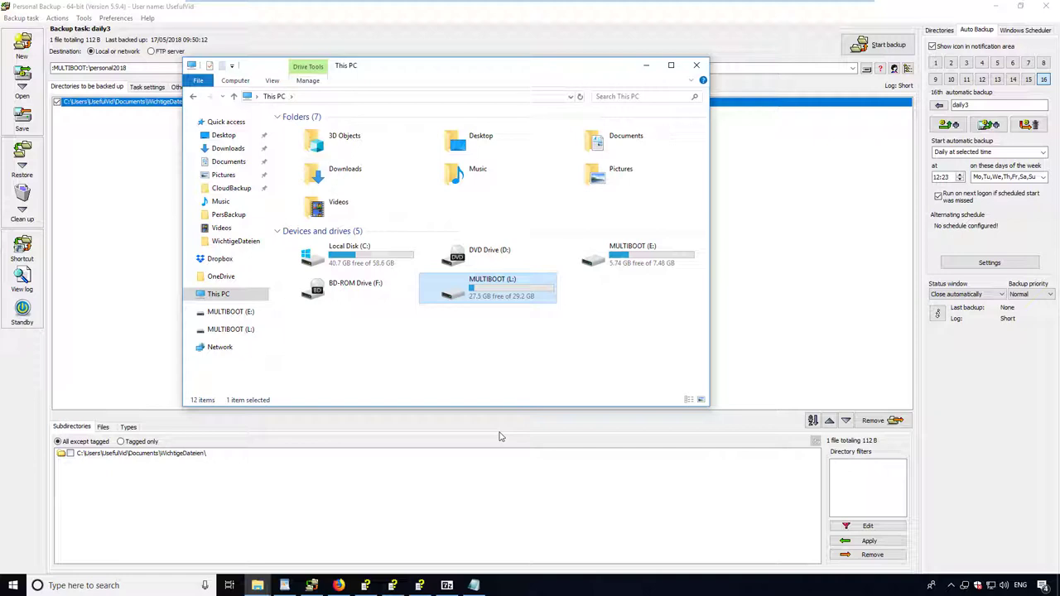
{"action": "double_click", "coordinate": [638, 263]}
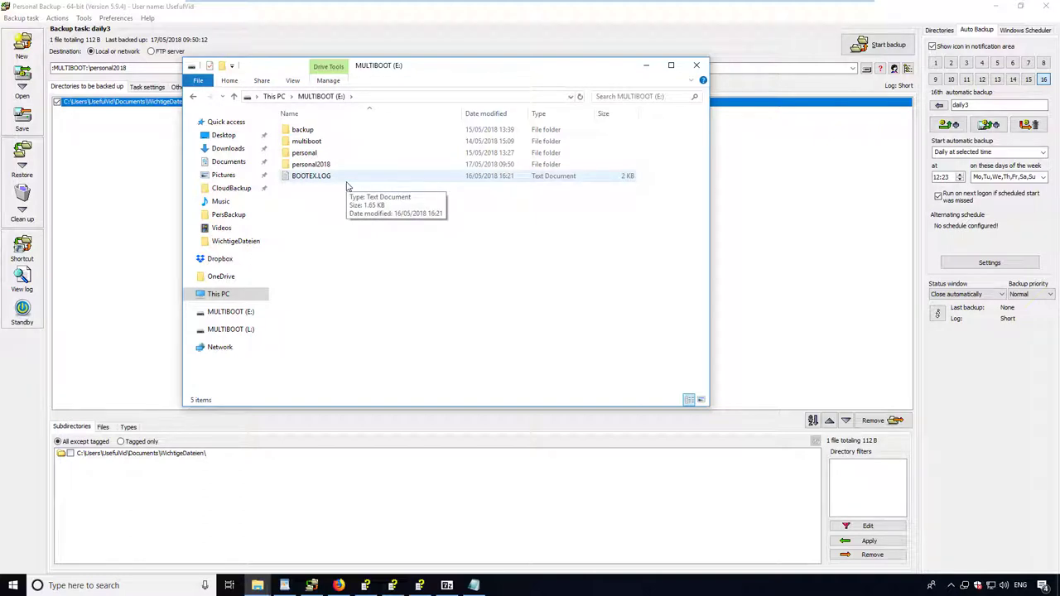
{"action": "left_click", "coordinate": [645, 68]}
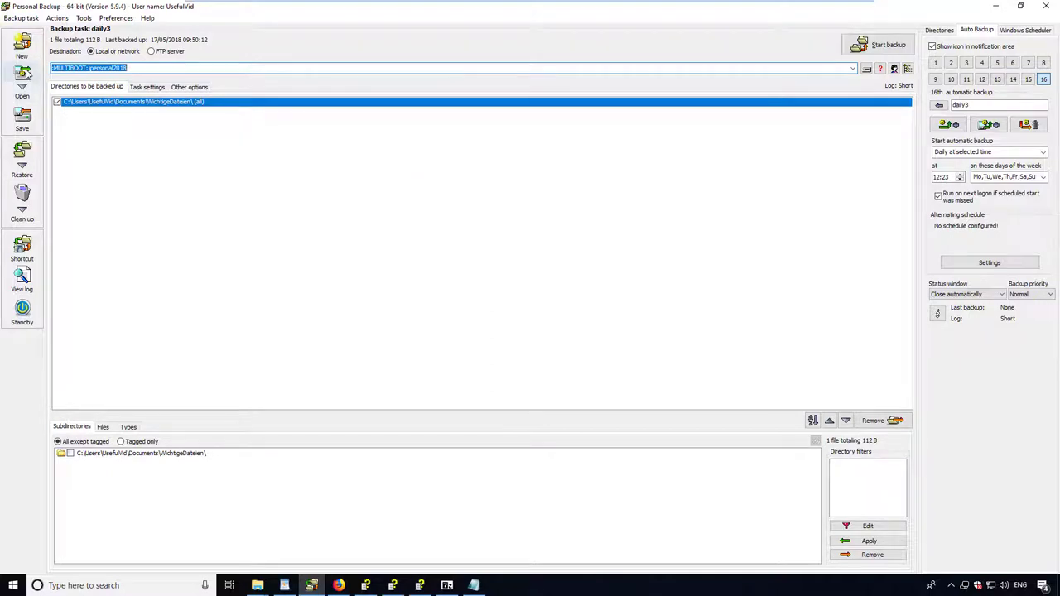
Set the backup mode in the daily3 task settings to Update.
{"action": "left_click", "coordinate": [147, 86]}
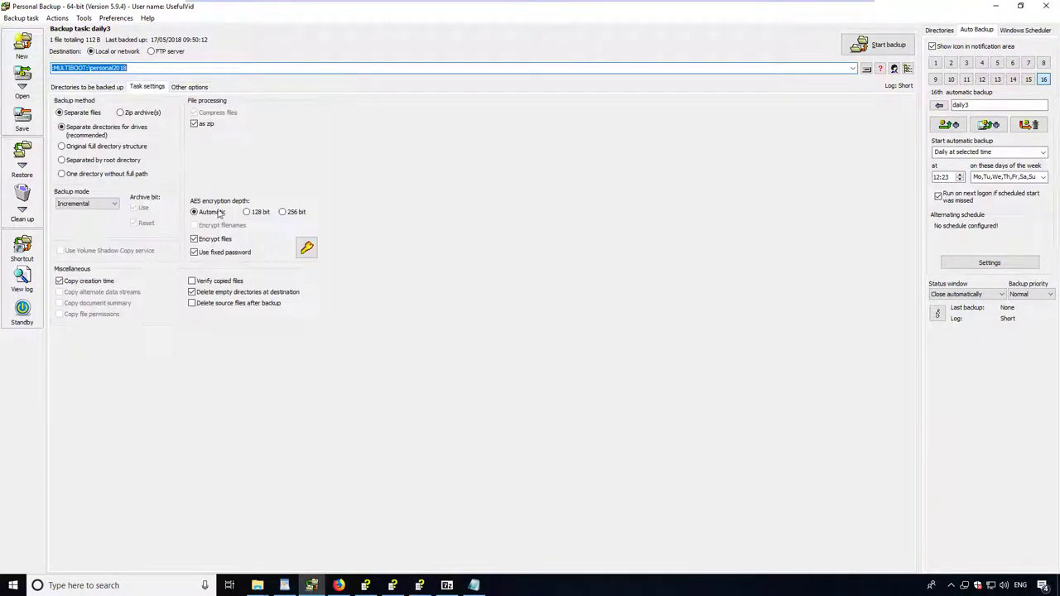
{"action": "left_click", "coordinate": [86, 204]}
{"action": "left_click", "coordinate": [83, 214]}
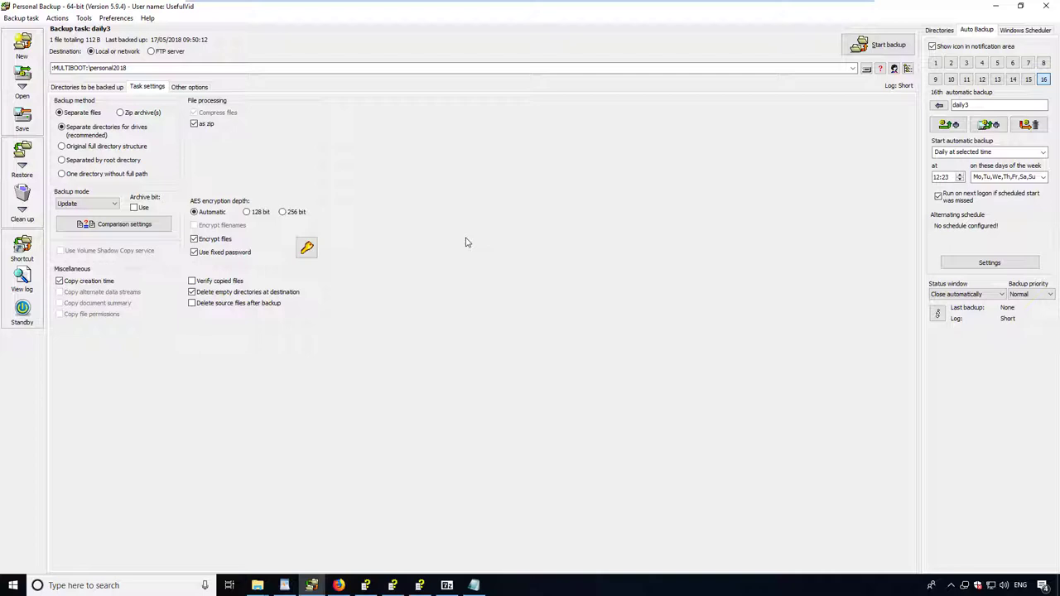
Try starting the backup in Incremental mode, and return the backup mode to Update.
{"action": "left_click", "coordinate": [87, 204]}
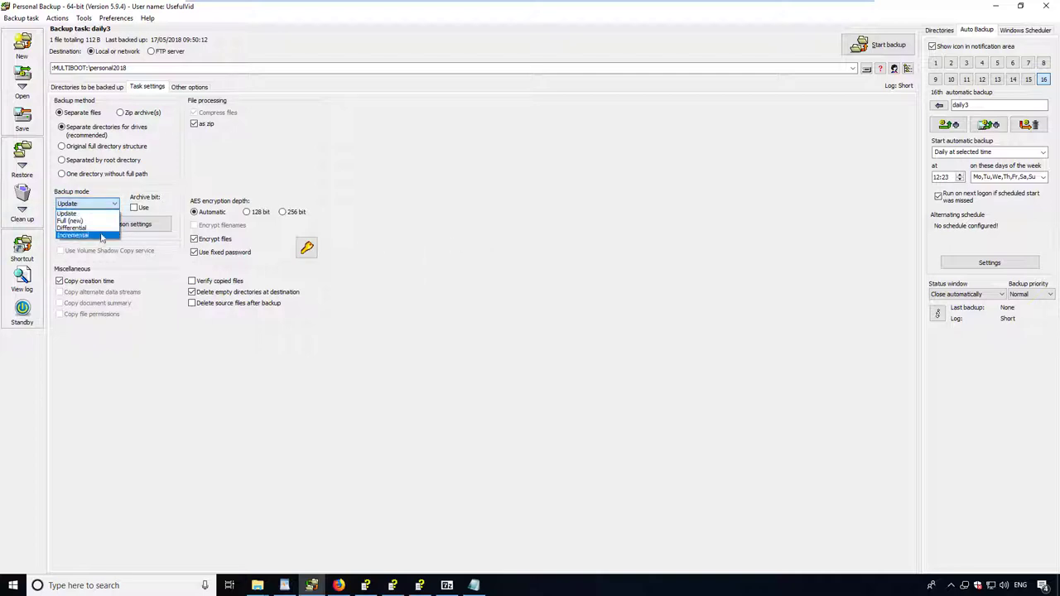
{"action": "left_click", "coordinate": [75, 235]}
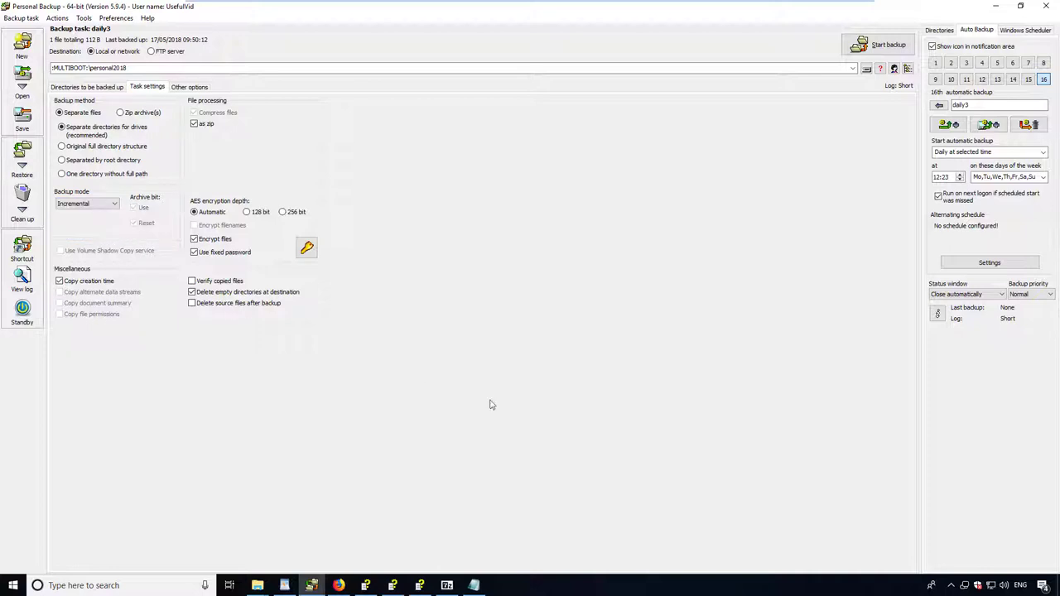
{"action": "left_click", "coordinate": [888, 45]}
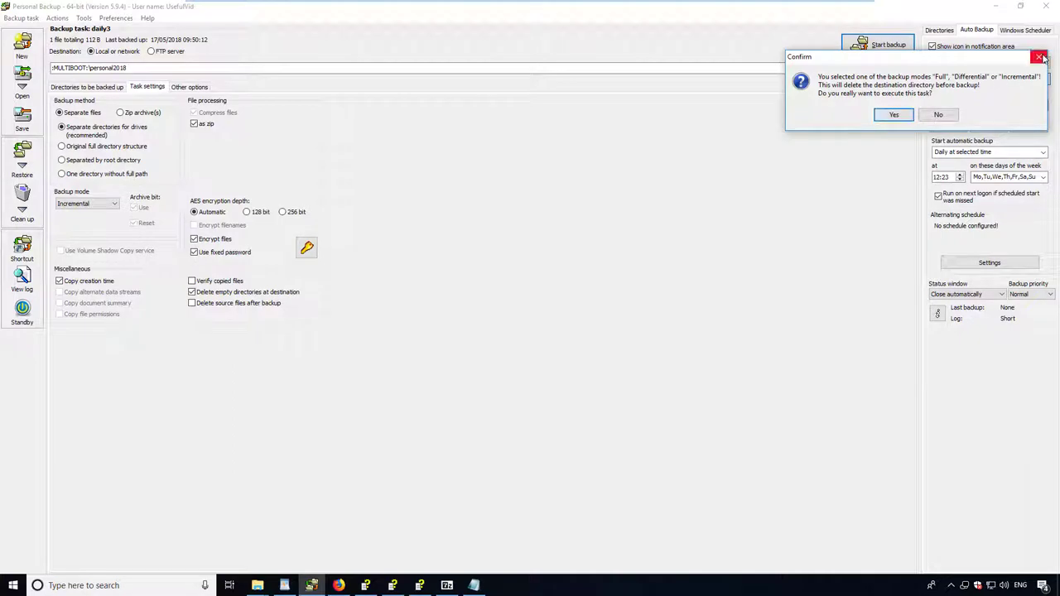
{"action": "left_click", "coordinate": [902, 116]}
{"action": "left_click", "coordinate": [100, 203]}
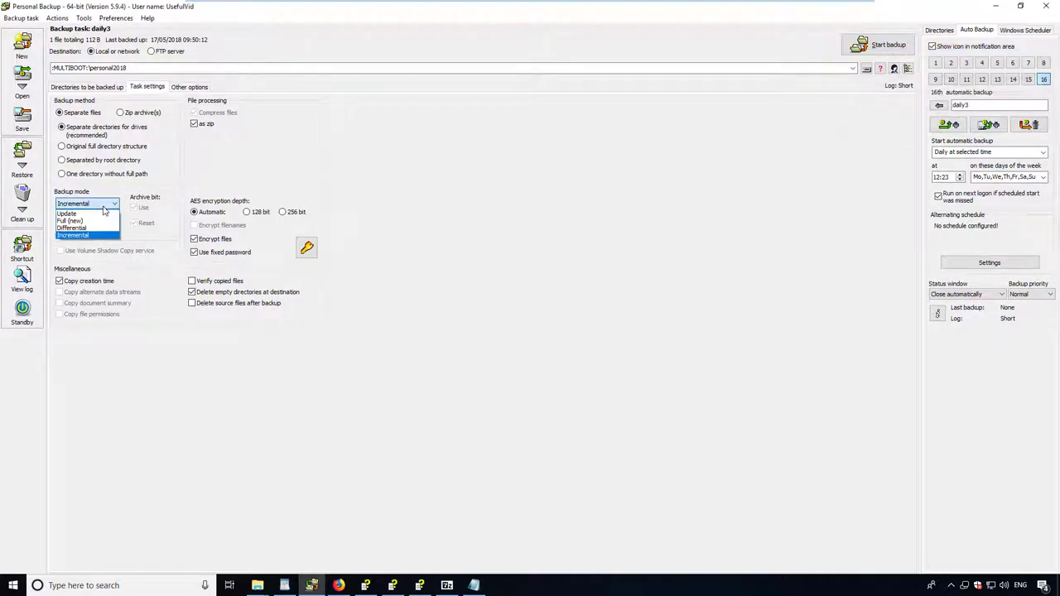
{"action": "left_click", "coordinate": [83, 217]}
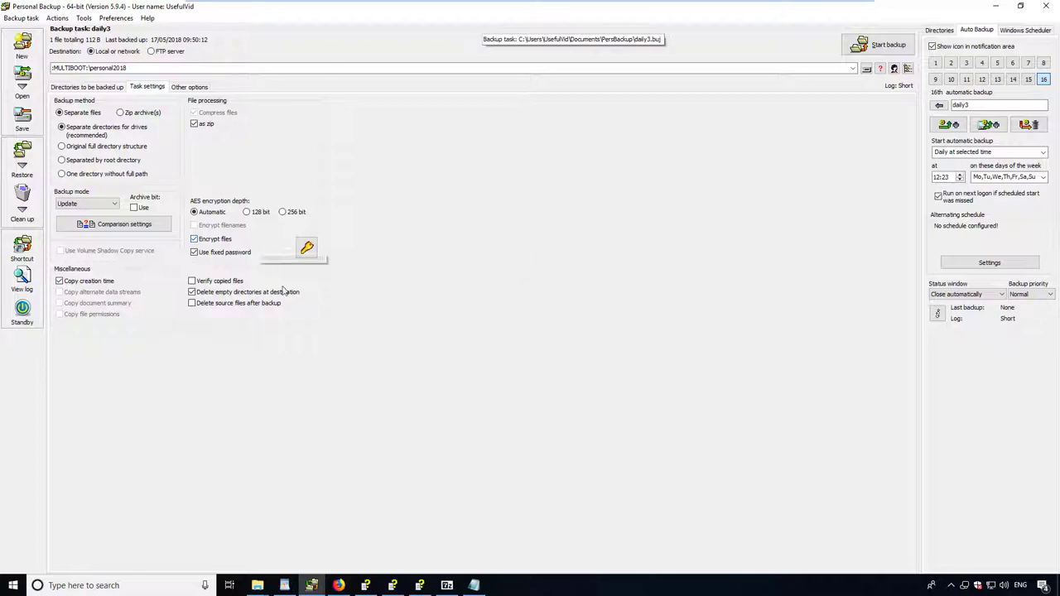
Look through the open Personal Backup help windows and return to the daily3 backup task.
{"action": "left_click", "coordinate": [365, 586]}
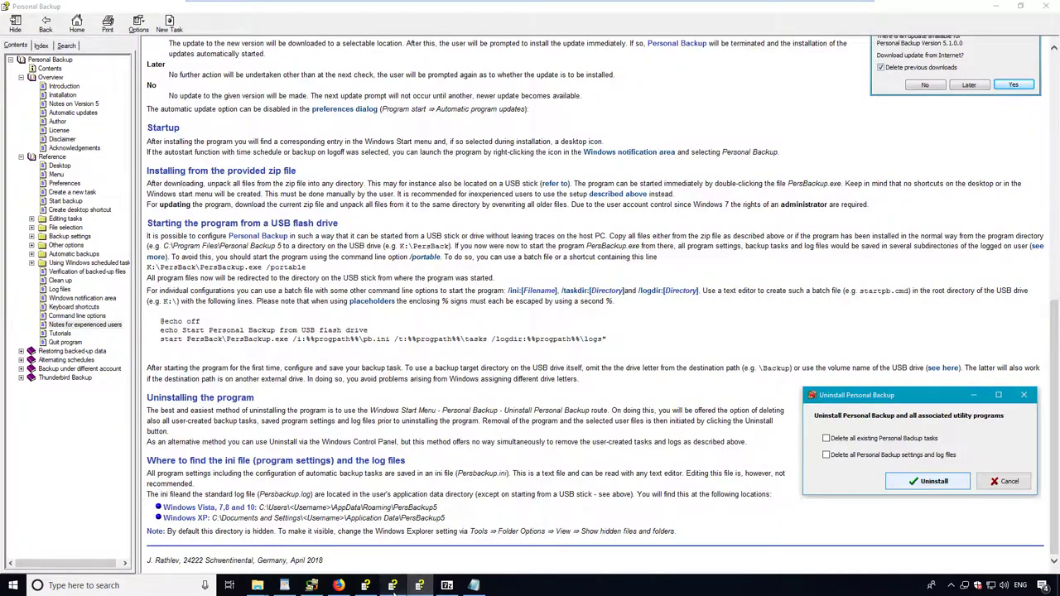
{"action": "left_click", "coordinate": [351, 588]}
{"action": "left_click", "coordinate": [365, 586]}
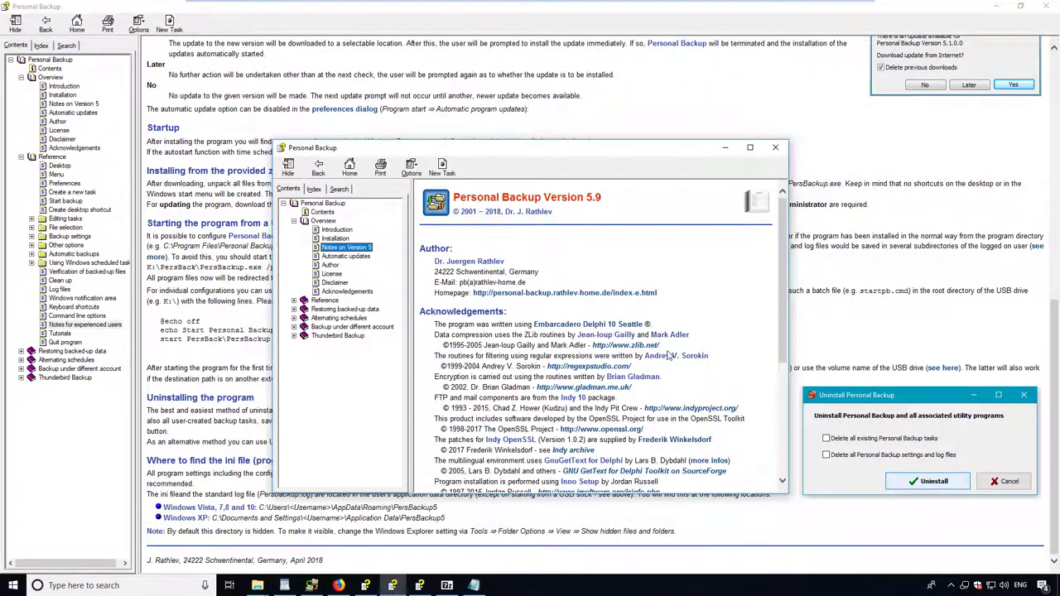
{"action": "left_click", "coordinate": [314, 583]}
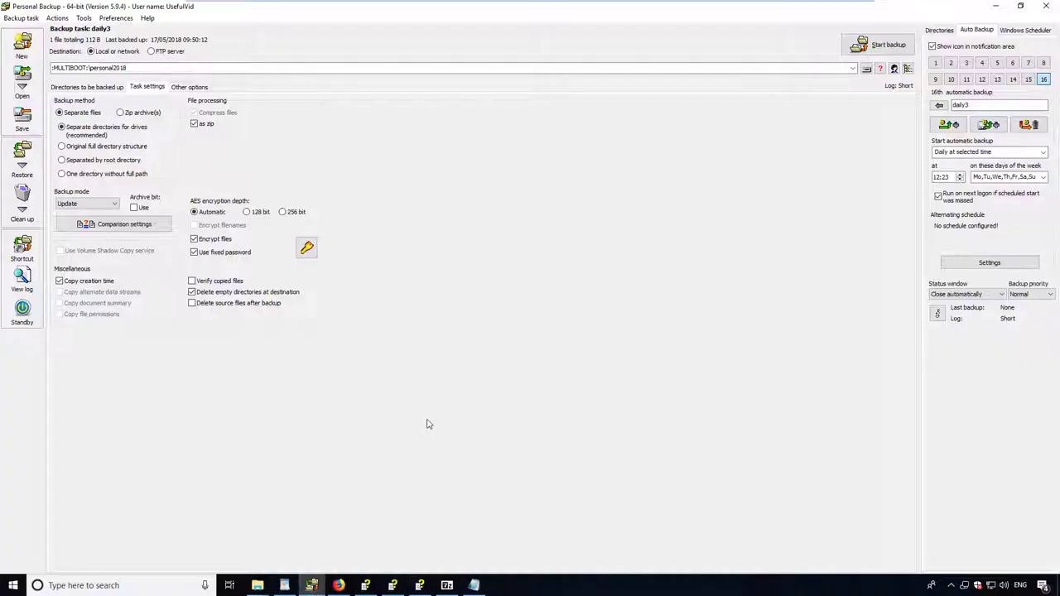
Open the restore dialog, and empty the Documents\restore folder in File Explorer by deleting its DrvC folder.
{"action": "left_click", "coordinate": [23, 151]}
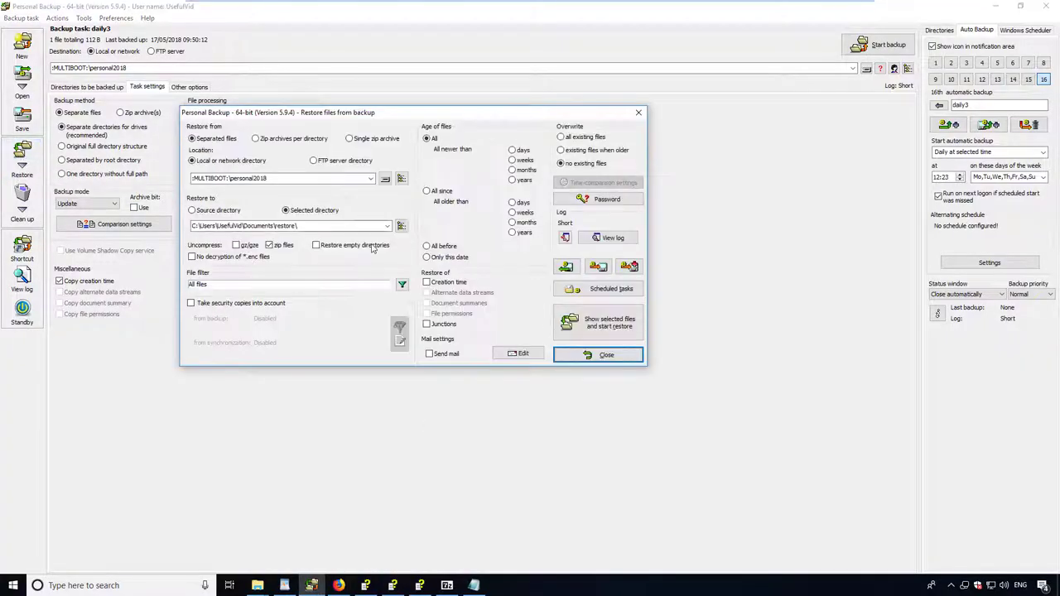
{"action": "left_click", "coordinate": [260, 586]}
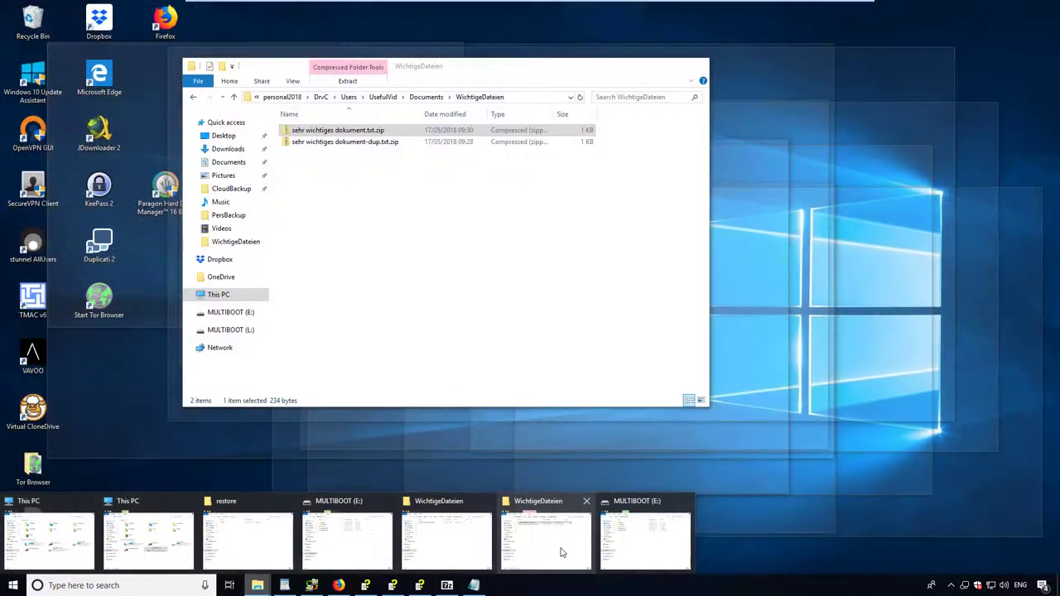
{"action": "left_click", "coordinate": [560, 552]}
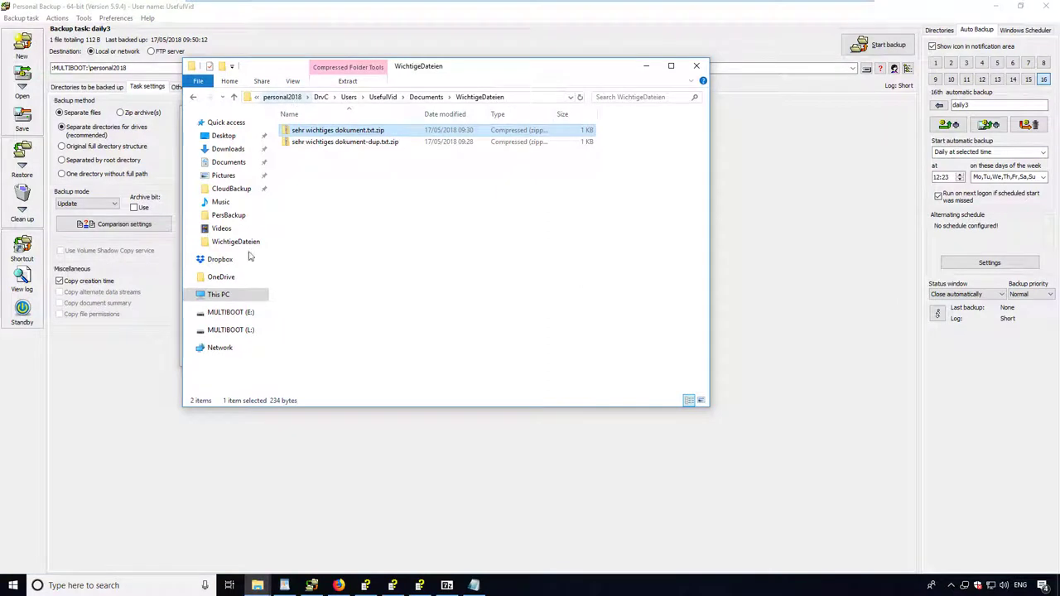
{"action": "left_click", "coordinate": [236, 162]}
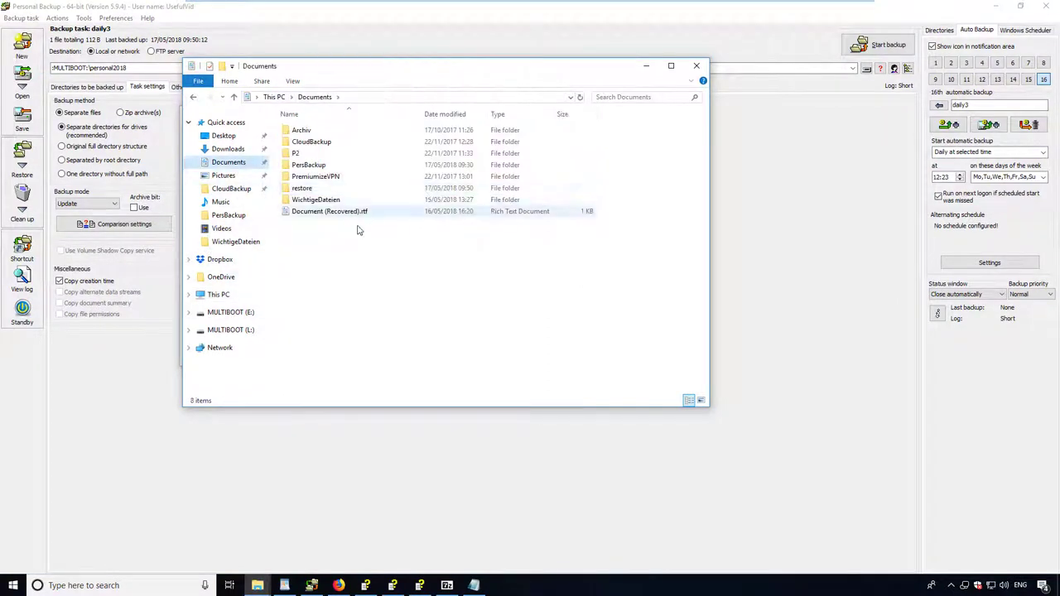
{"action": "double_click", "coordinate": [301, 188]}
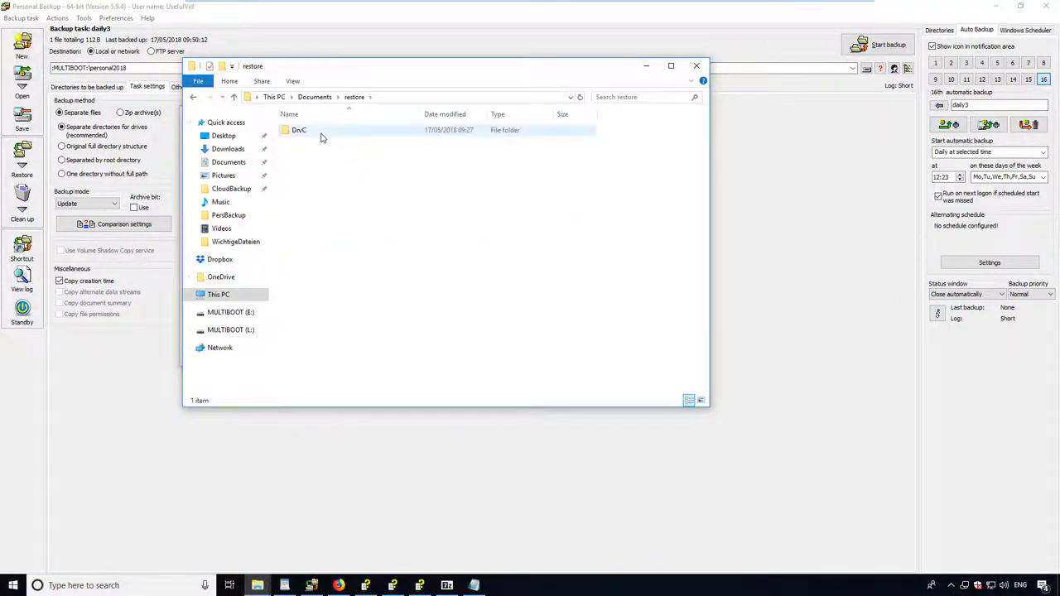
{"action": "left_click", "coordinate": [317, 130]}
{"action": "key", "text": "Delete"}
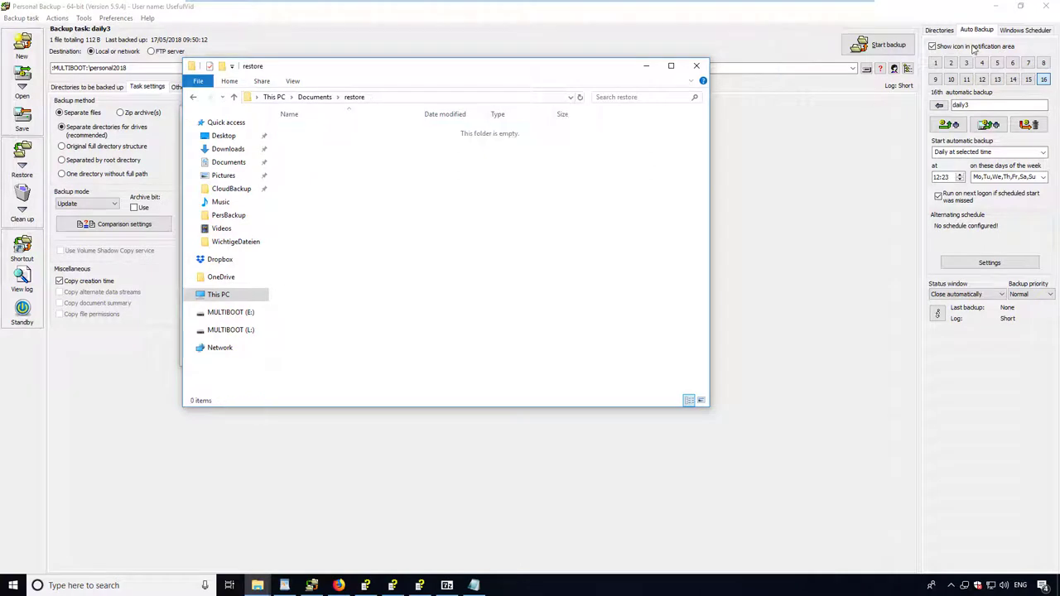
{"action": "key", "text": "alt+F4"}
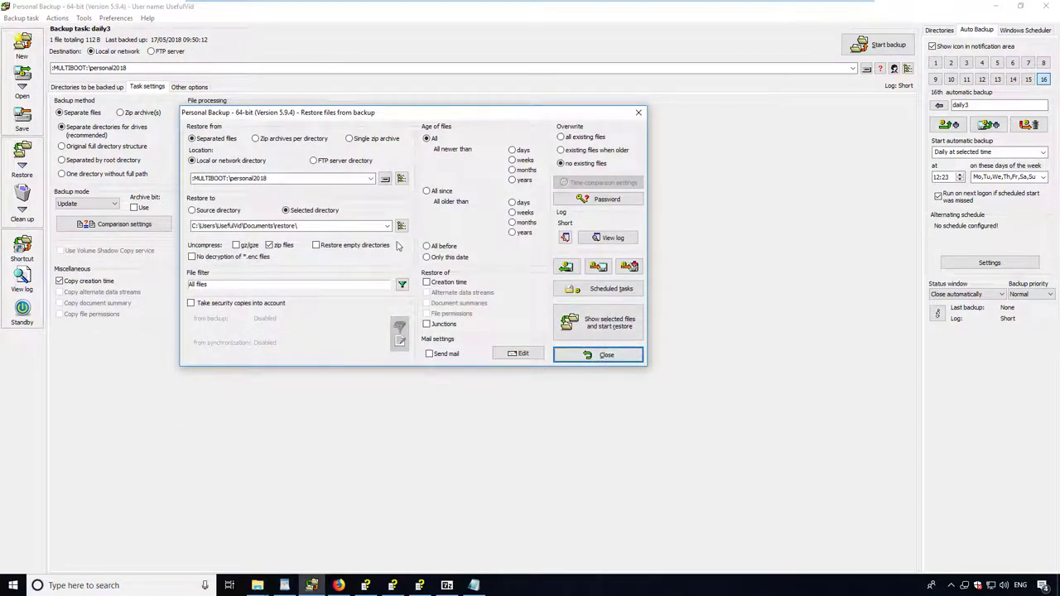
Show the files selected for restore and expand the backup's folder tree to list the files in WichtigeDateien.
{"action": "left_click", "coordinate": [603, 331]}
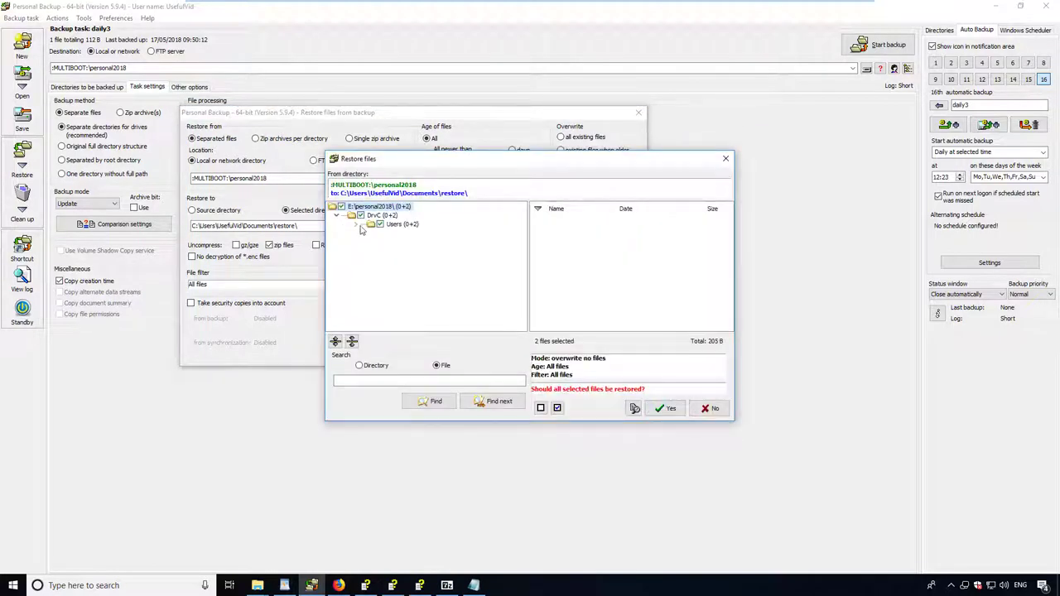
{"action": "left_click", "coordinate": [356, 224]}
{"action": "left_click", "coordinate": [375, 234]}
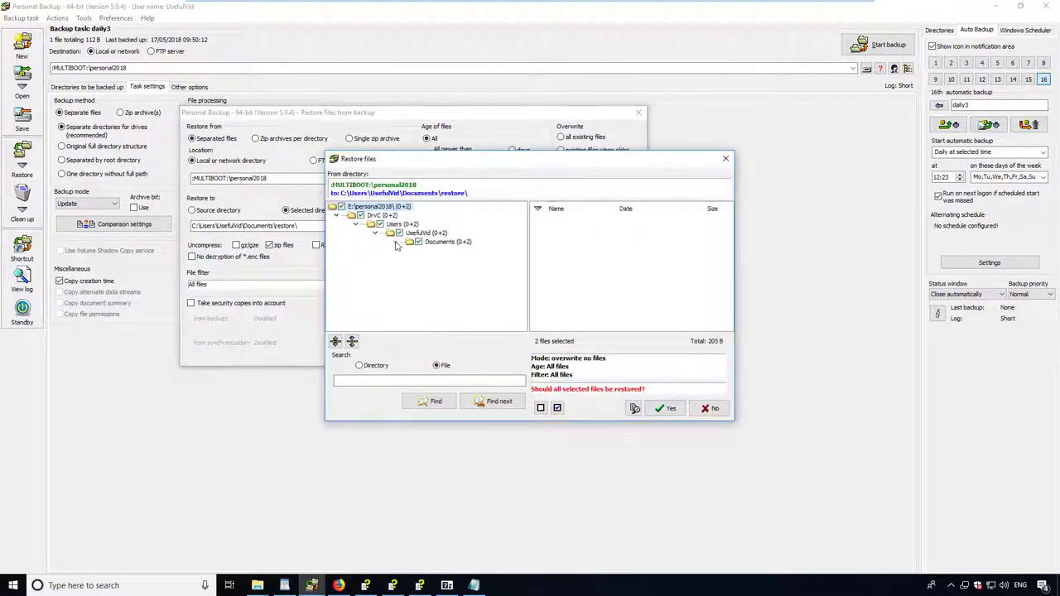
{"action": "left_click", "coordinate": [394, 242]}
{"action": "left_click", "coordinate": [464, 250]}
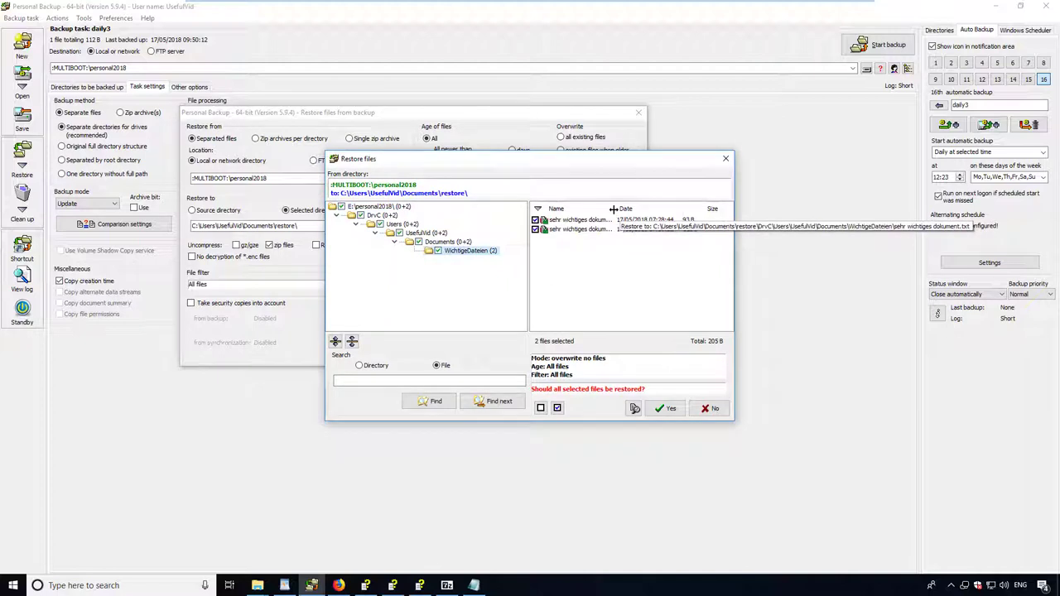
Check the dates and sizes of the listed versions of sehr wichtiges dokument.txt, and restore all selected files into Documents\restore.
{"action": "left_click_drag", "start_coordinate": [705, 325], "coordinate": [721, 325]}
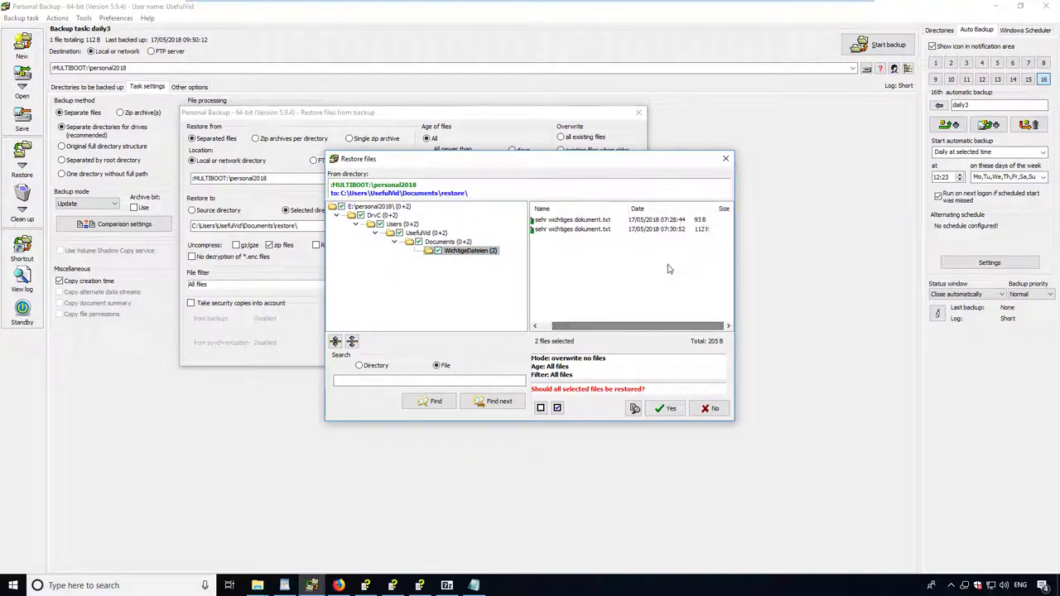
{"action": "left_click_drag", "start_coordinate": [629, 331], "coordinate": [614, 331]}
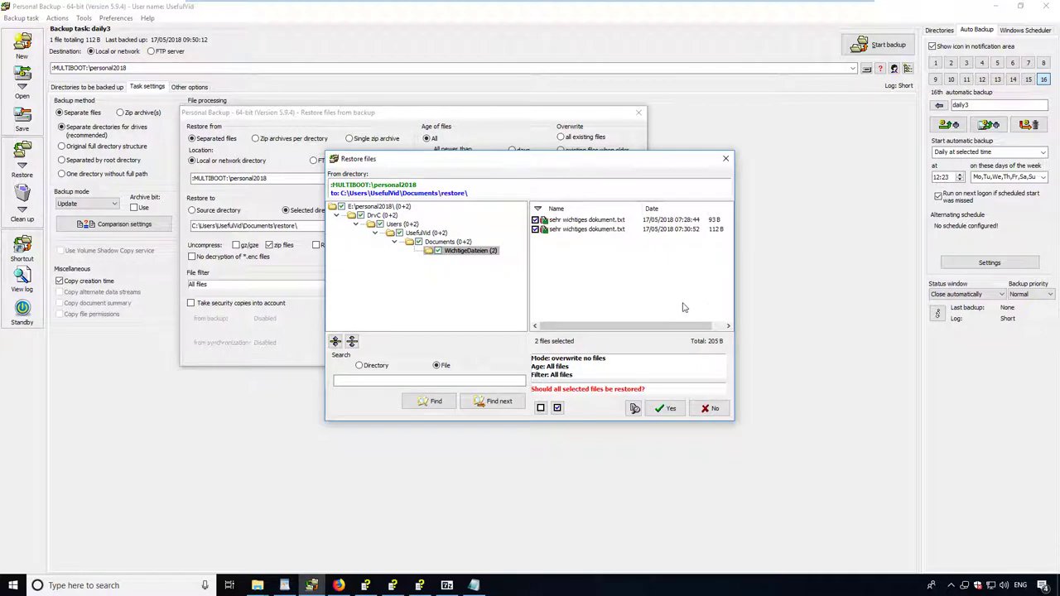
{"action": "right_click", "coordinate": [571, 220]}
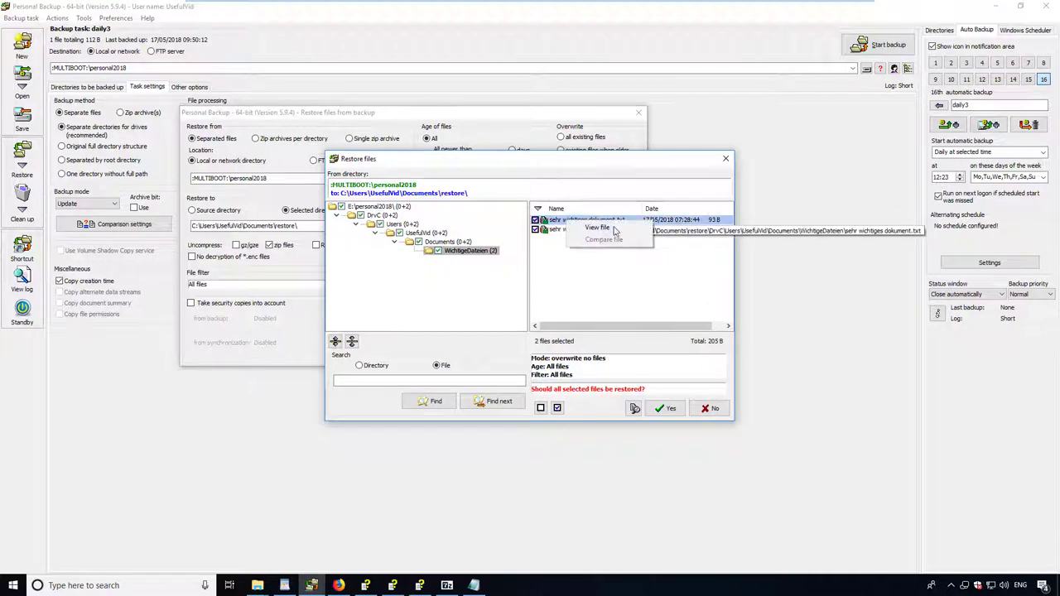
{"action": "left_click", "coordinate": [629, 316]}
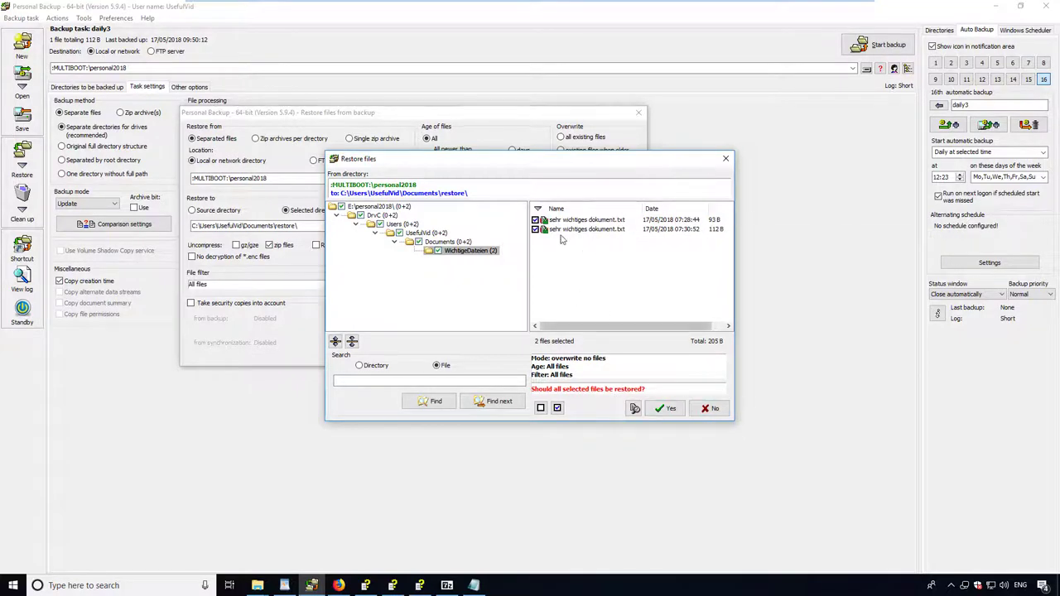
{"action": "left_click", "coordinate": [669, 407]}
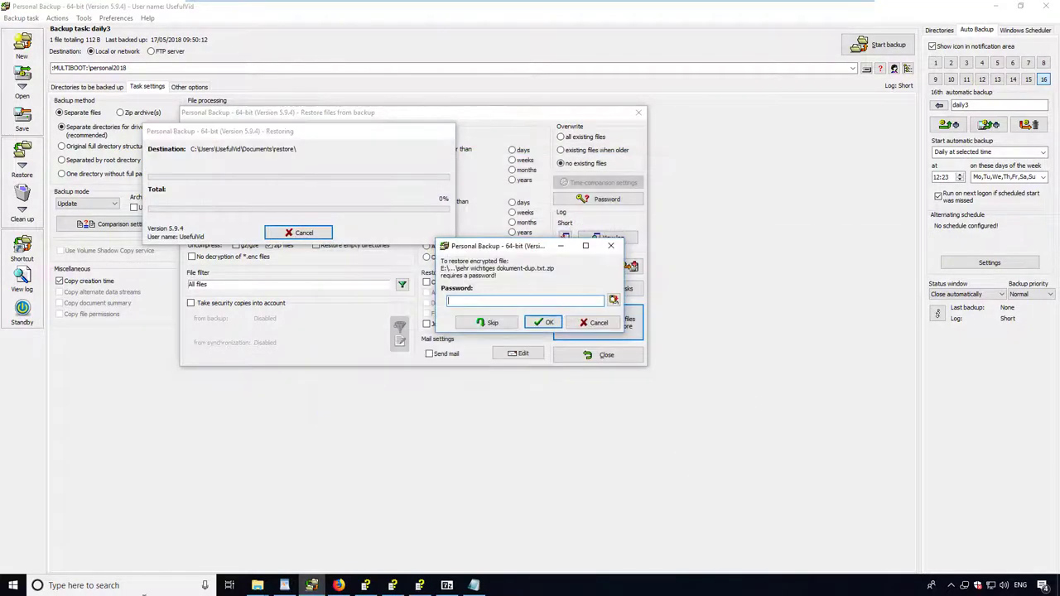
{"action": "left_click", "coordinate": [602, 323]}
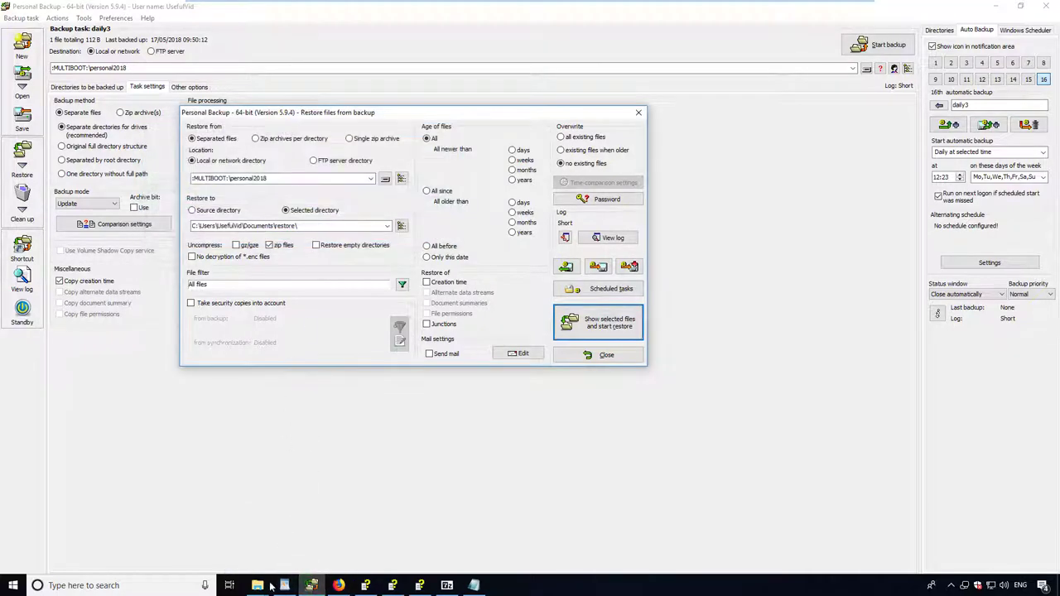
Switch to File Explorer, view the restored sehr wichtiges dokument.txt from the restore folder's WichtigeDateien subfolder, and close the file and folder.
{"action": "mouse_move", "coordinate": [259, 585]}
{"action": "left_click", "coordinate": [544, 539]}
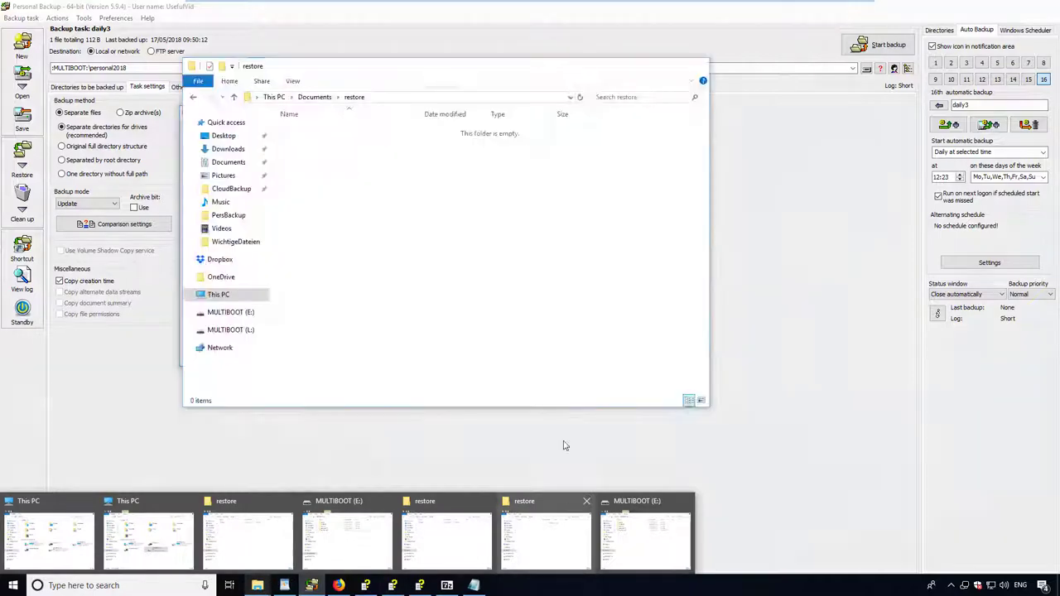
{"action": "double_click", "coordinate": [343, 131]}
{"action": "double_click", "coordinate": [341, 131]}
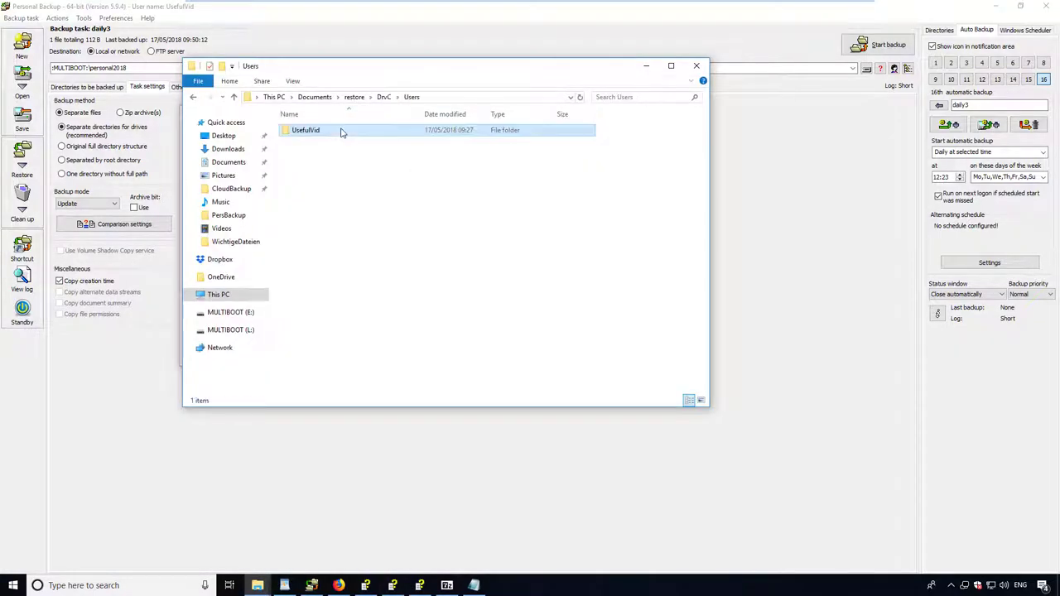
{"action": "double_click", "coordinate": [341, 131]}
{"action": "double_click", "coordinate": [341, 131]}
{"action": "double_click", "coordinate": [342, 131]}
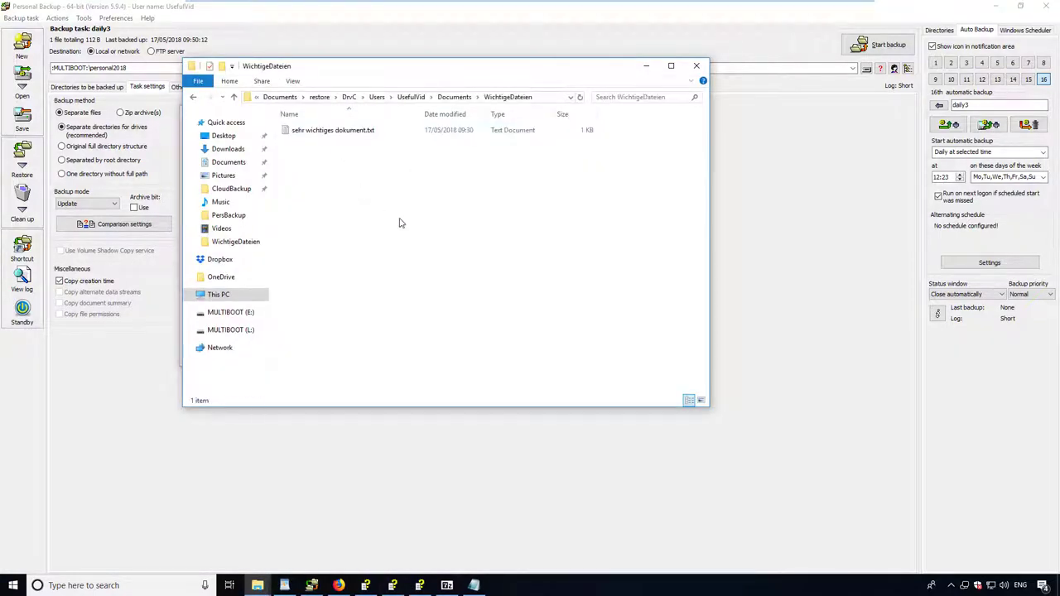
{"action": "double_click", "coordinate": [326, 132]}
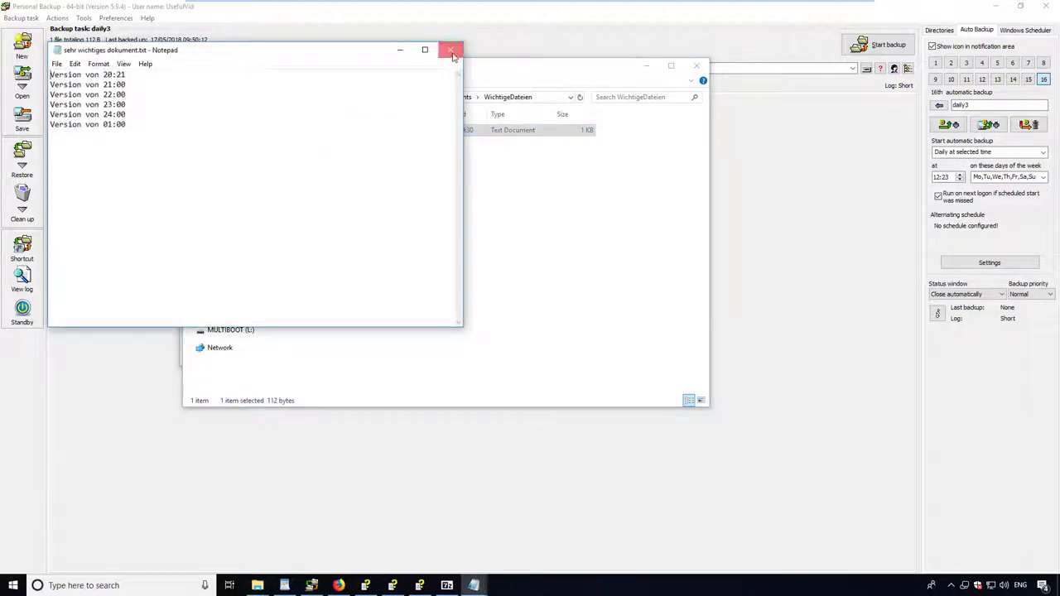
{"action": "left_click", "coordinate": [449, 50]}
{"action": "left_click", "coordinate": [695, 65]}
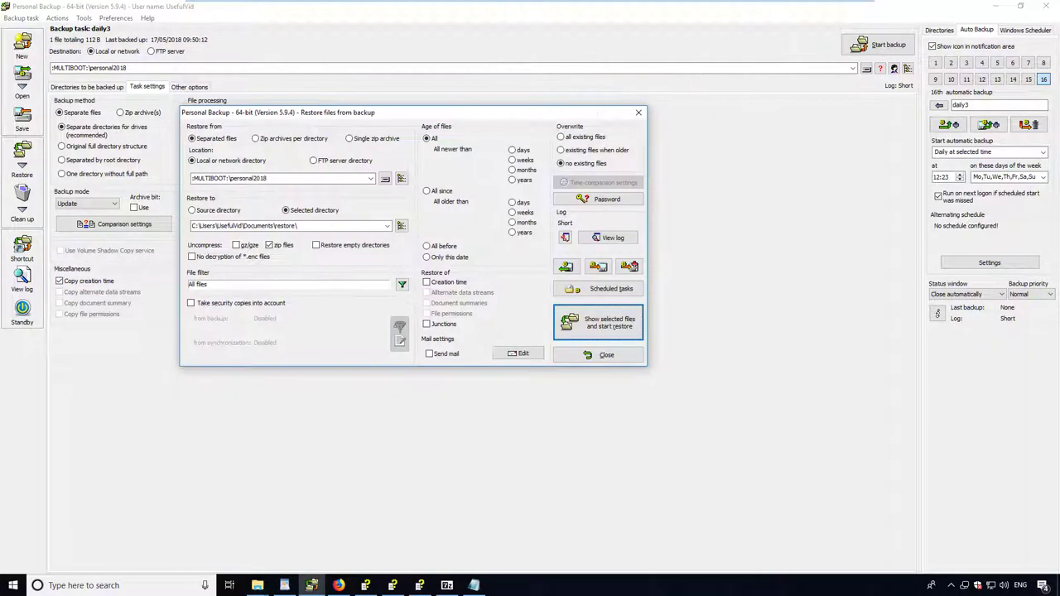
Bring up the Personal Backup notes in WordPad, inspect the WichtigeDateien backup files under personal2018 on MULTIBOOT (E:), and return to the notes.
{"action": "left_click", "coordinate": [284, 585]}
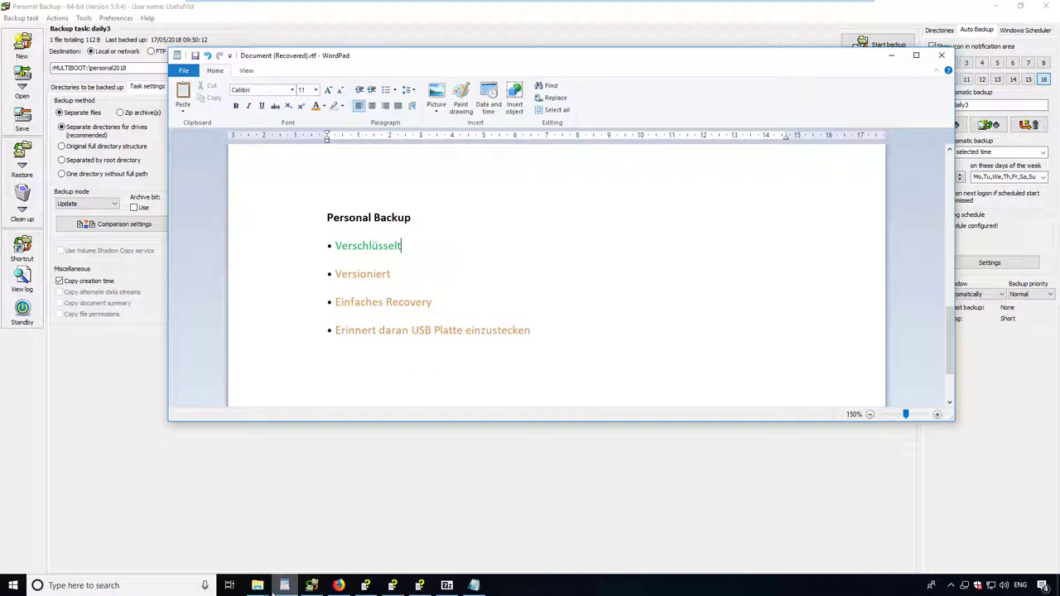
{"action": "mouse_move", "coordinate": [257, 586]}
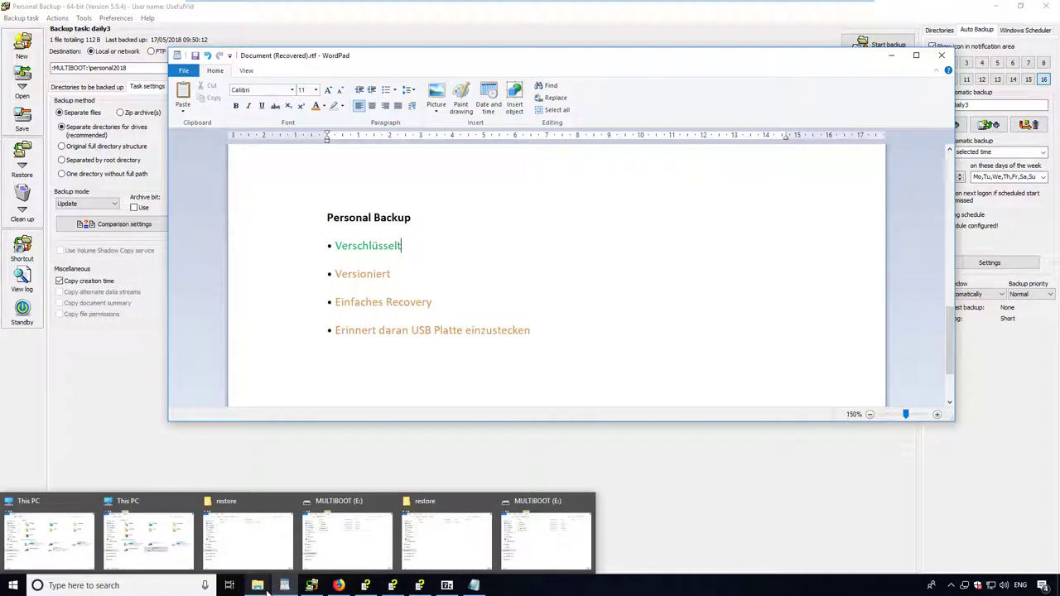
{"action": "left_click", "coordinate": [527, 556]}
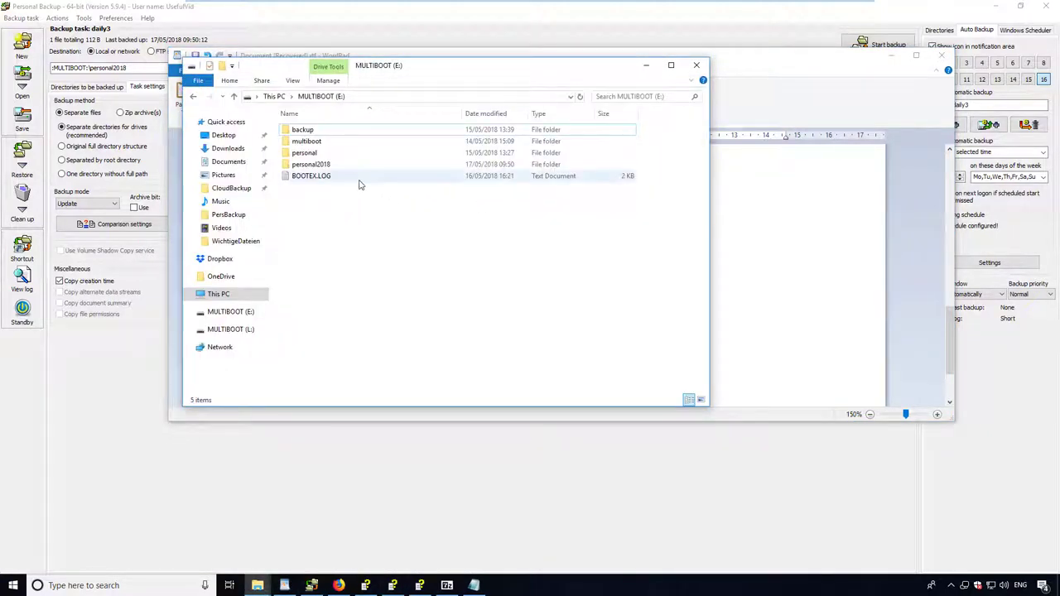
{"action": "double_click", "coordinate": [343, 164]}
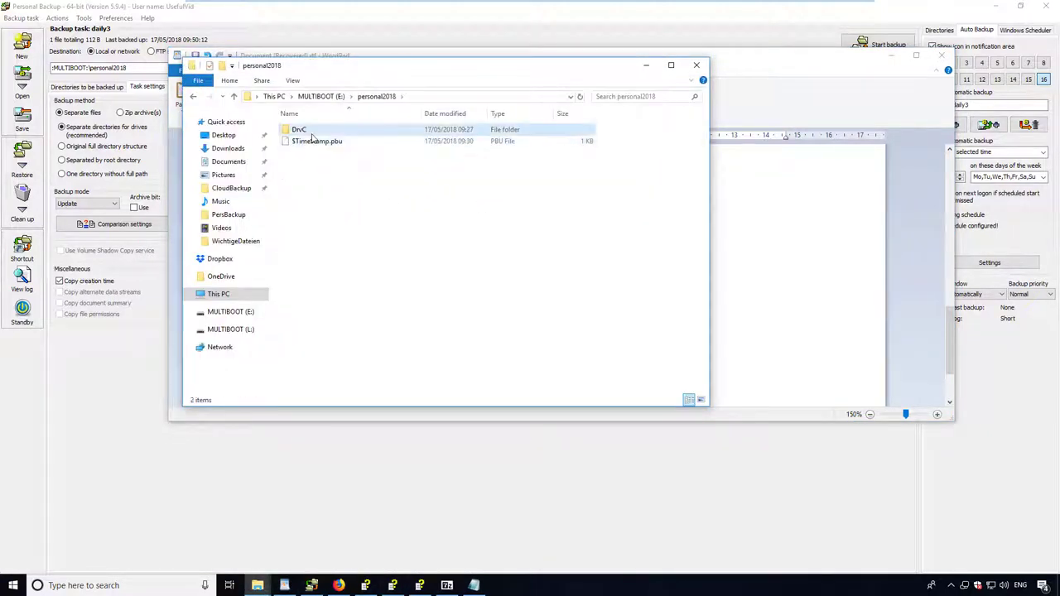
{"action": "double_click", "coordinate": [312, 132]}
{"action": "double_click", "coordinate": [311, 132]}
{"action": "double_click", "coordinate": [311, 133]}
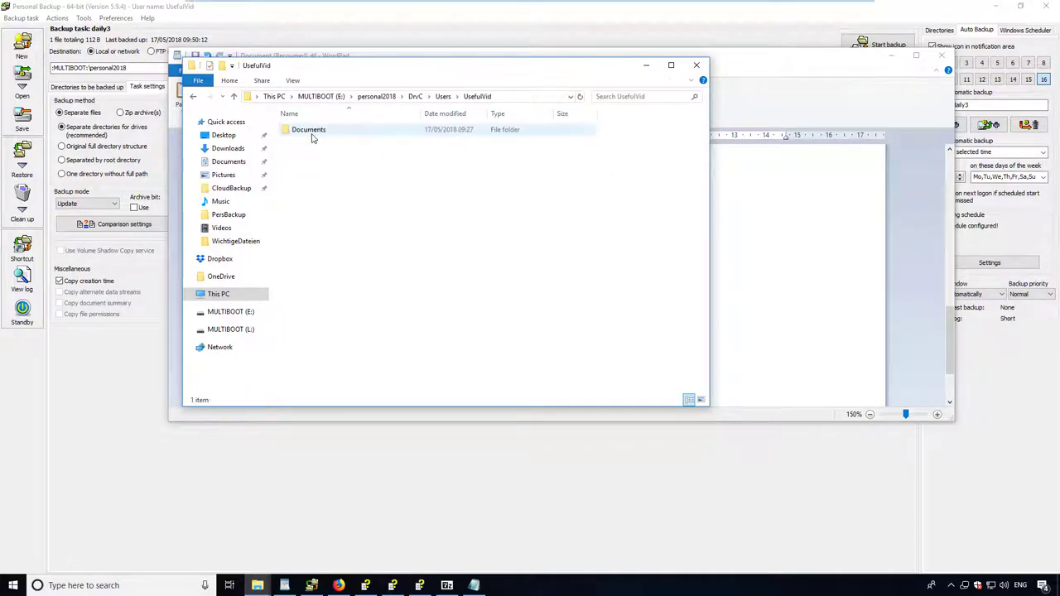
{"action": "double_click", "coordinate": [311, 132]}
{"action": "double_click", "coordinate": [311, 132]}
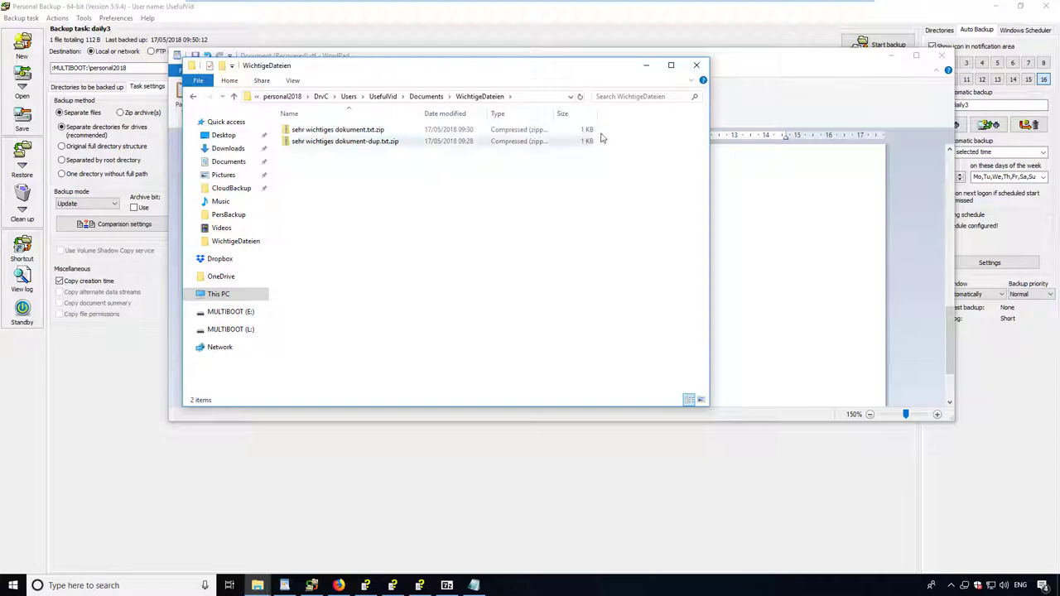
{"action": "left_click", "coordinate": [646, 65]}
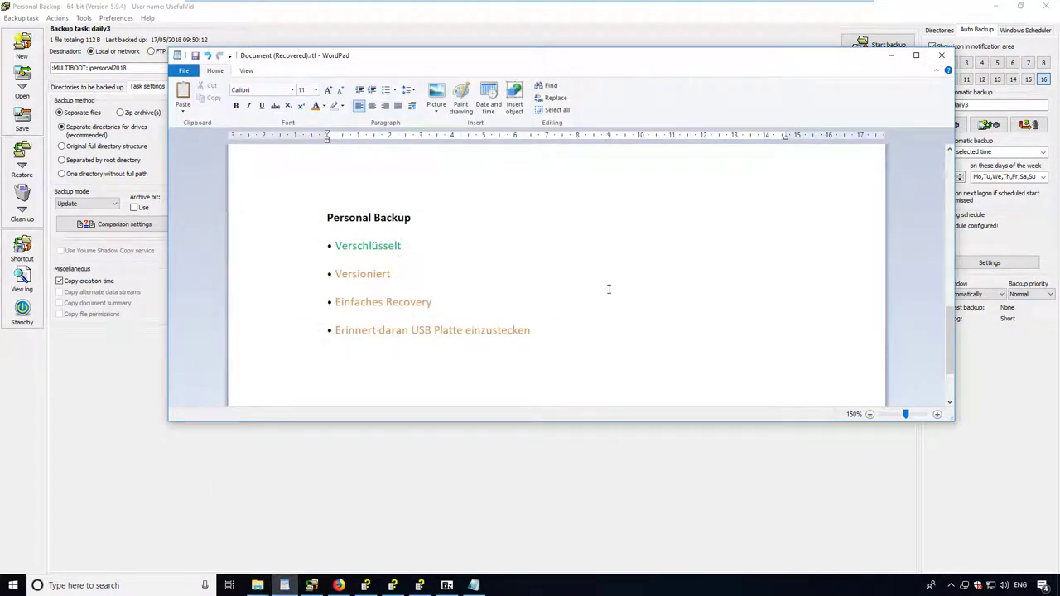